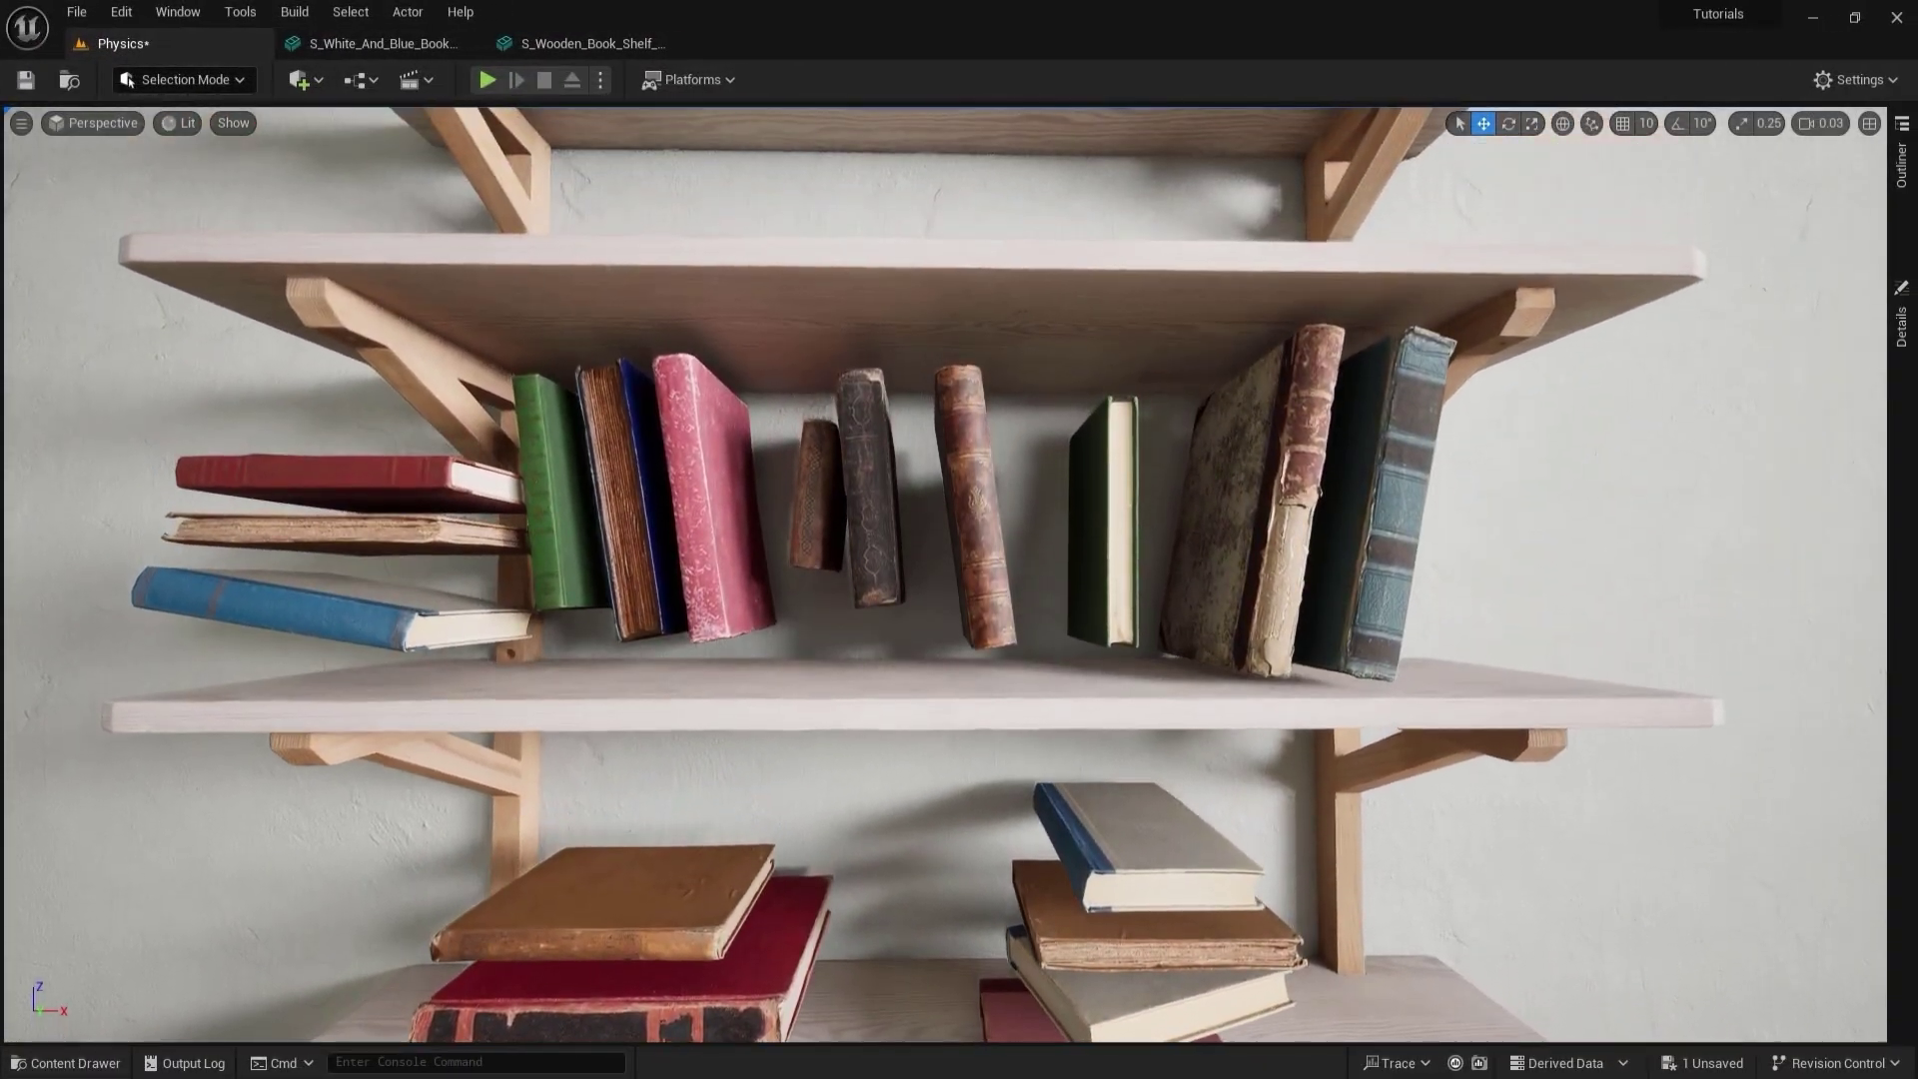
Step: Rotate the upright green book on the upper shelf so it leans at an angle
key(e)
click(1089, 540)
drag(1020, 630, 519, 295)
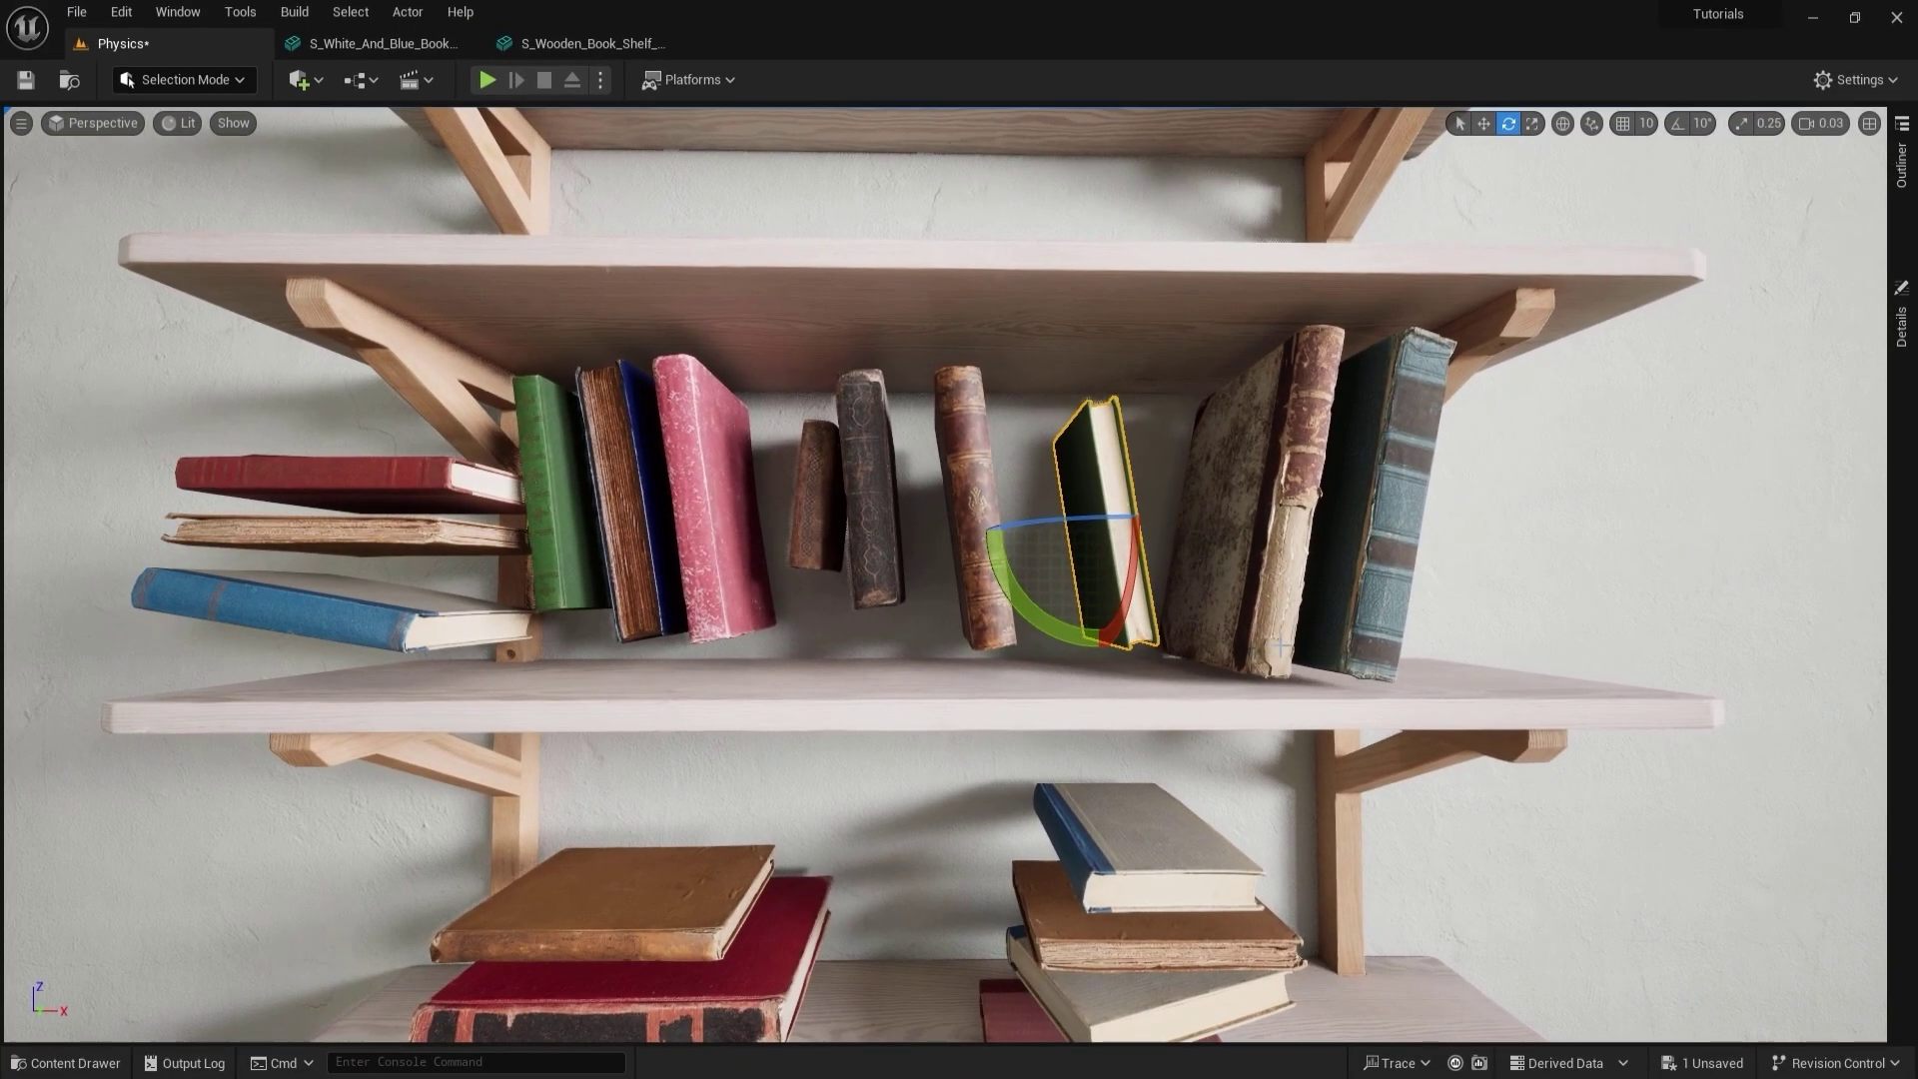
Step: Restore the Outliner and Details panels and select the white-and-blue book on the left
middle_drag(1280, 647, 1281, 827)
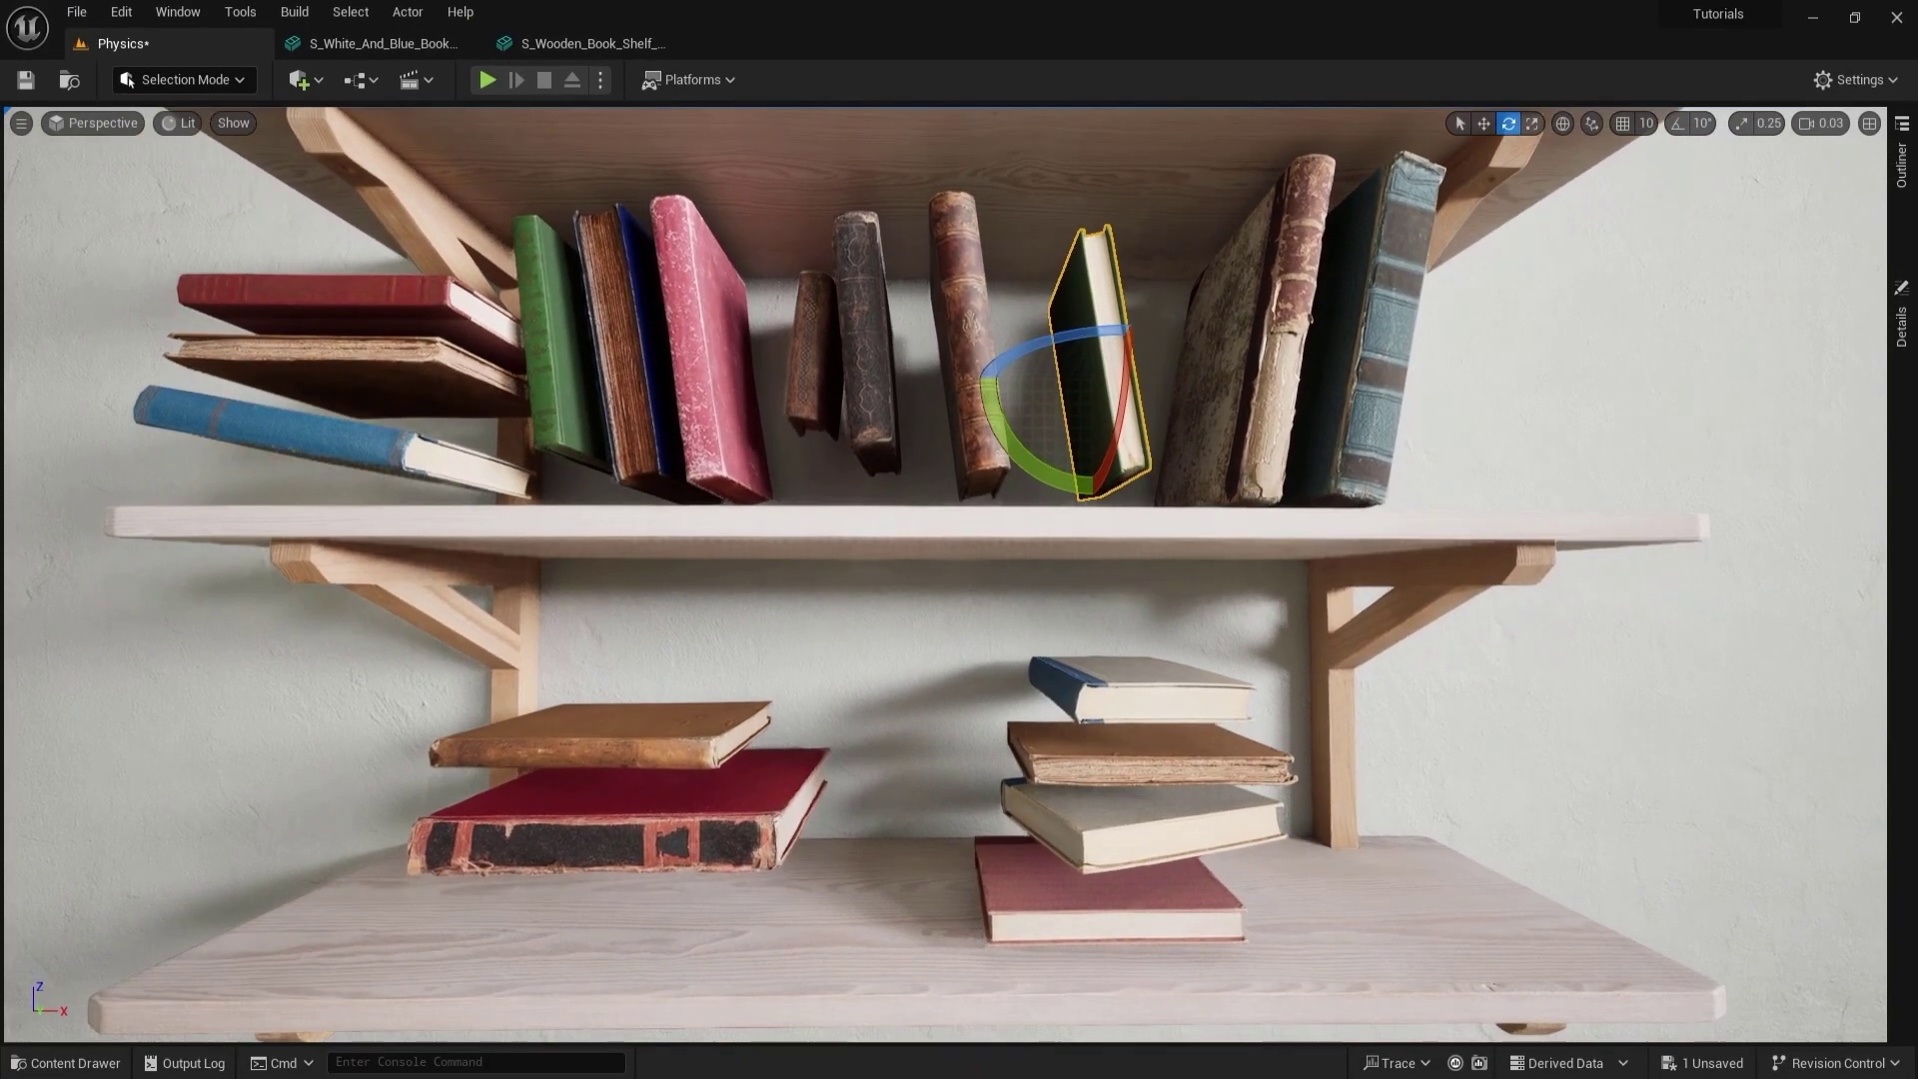
key(F11)
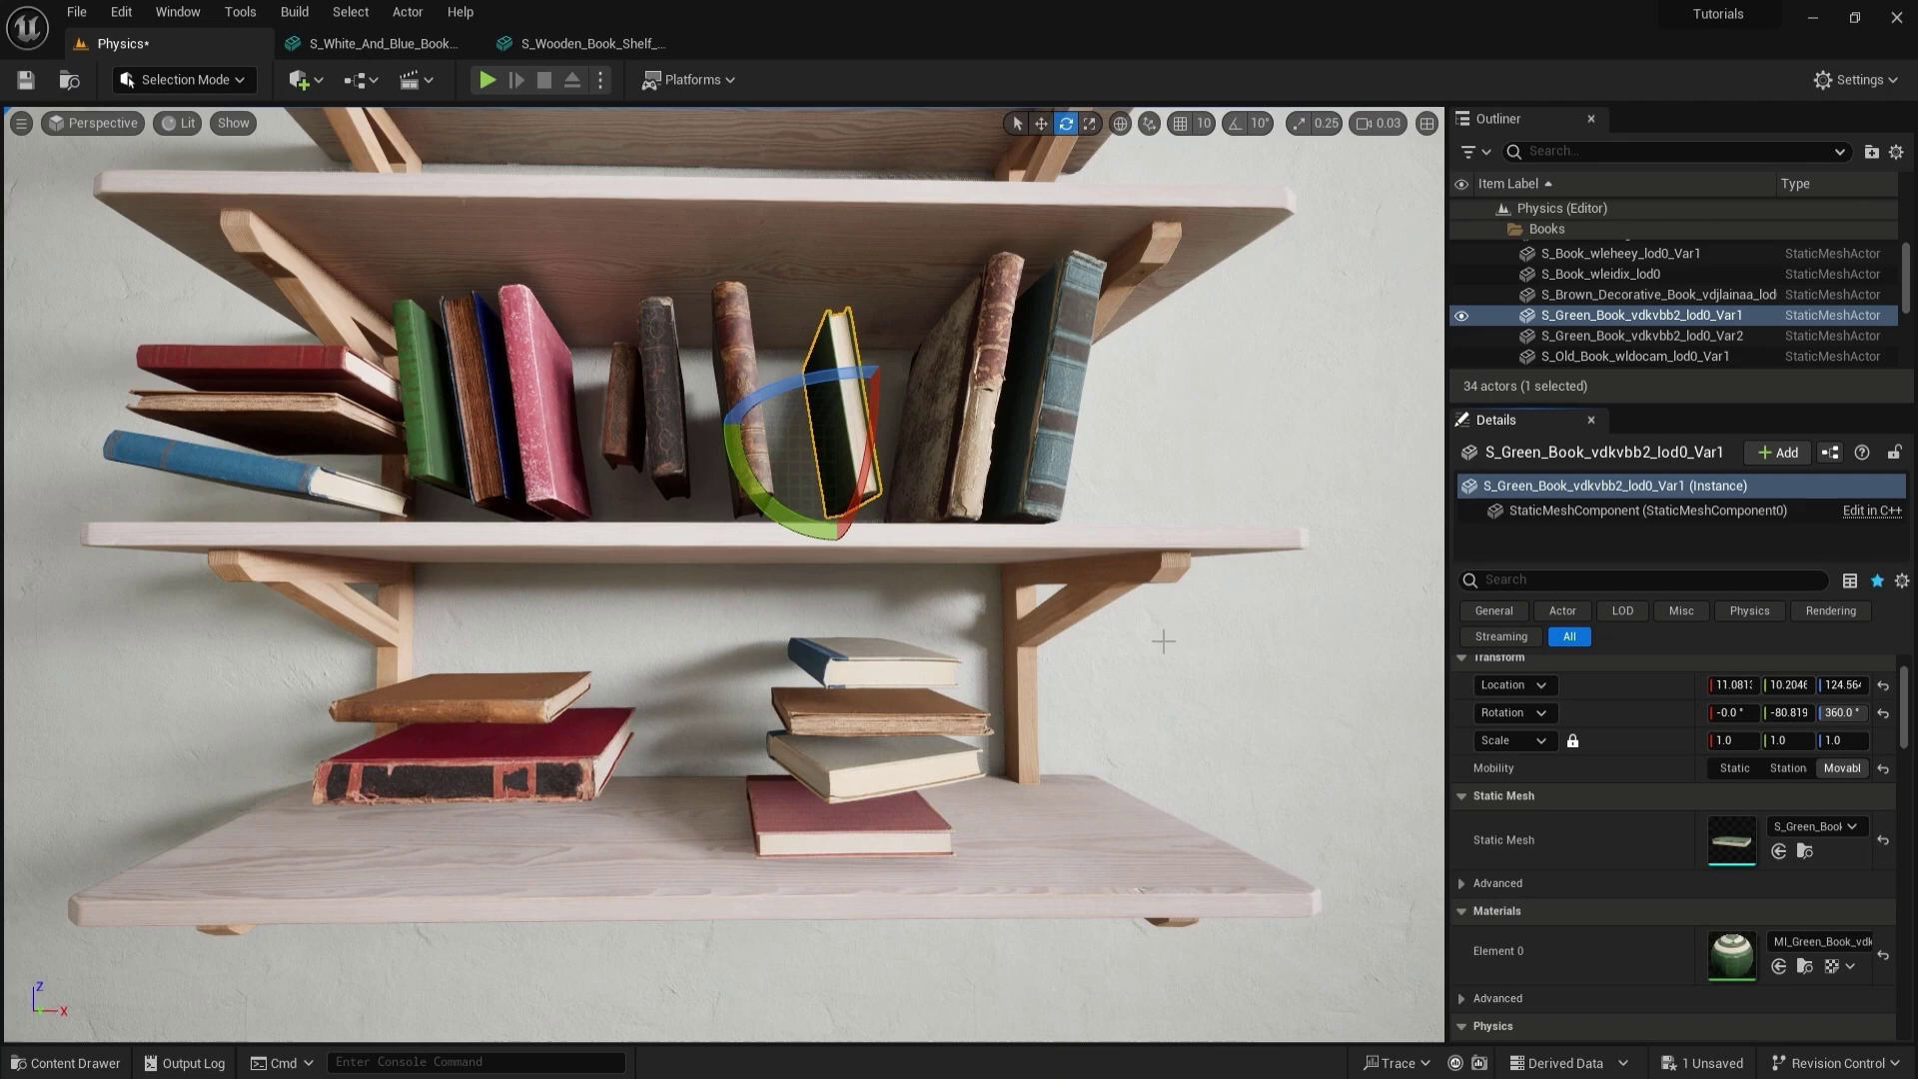
click(872, 660)
key(w)
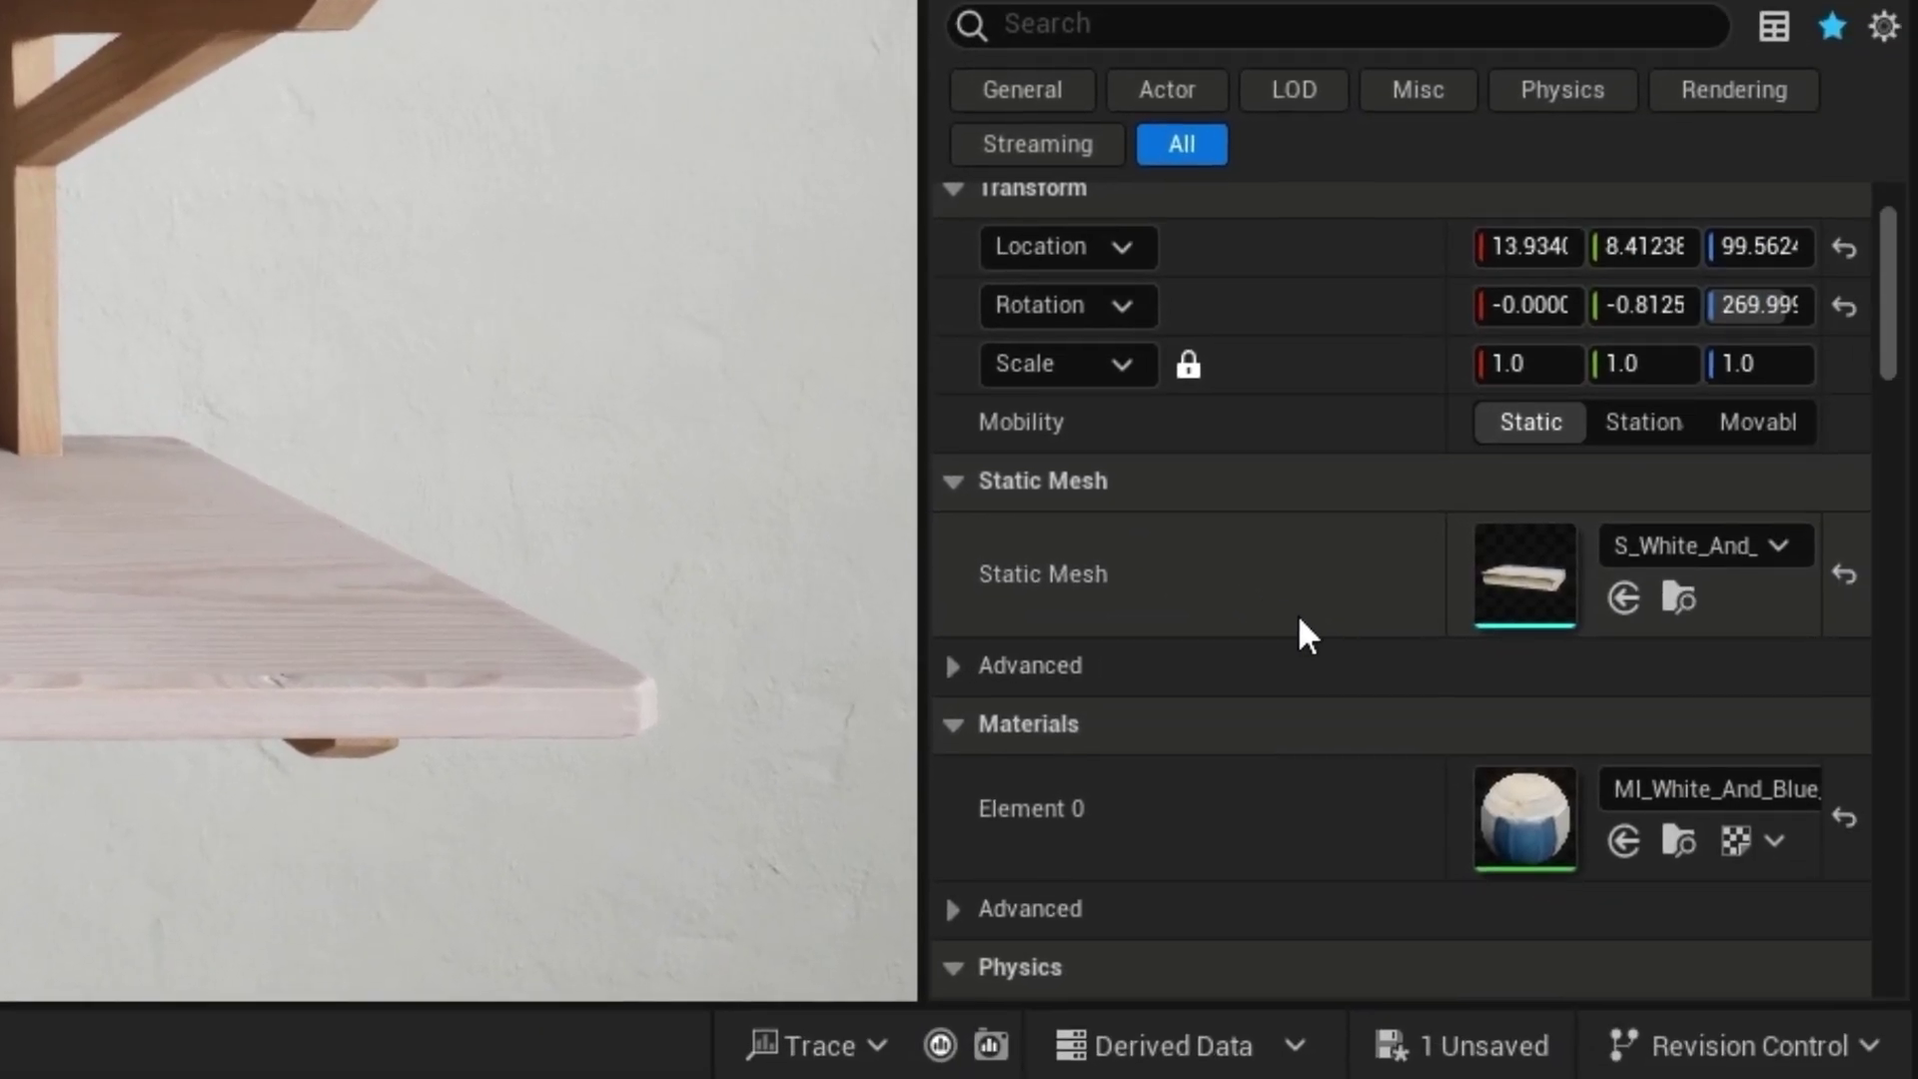
Step: Add a box simplified collision to the white-and-blue book mesh and save it
double_click(1532, 621)
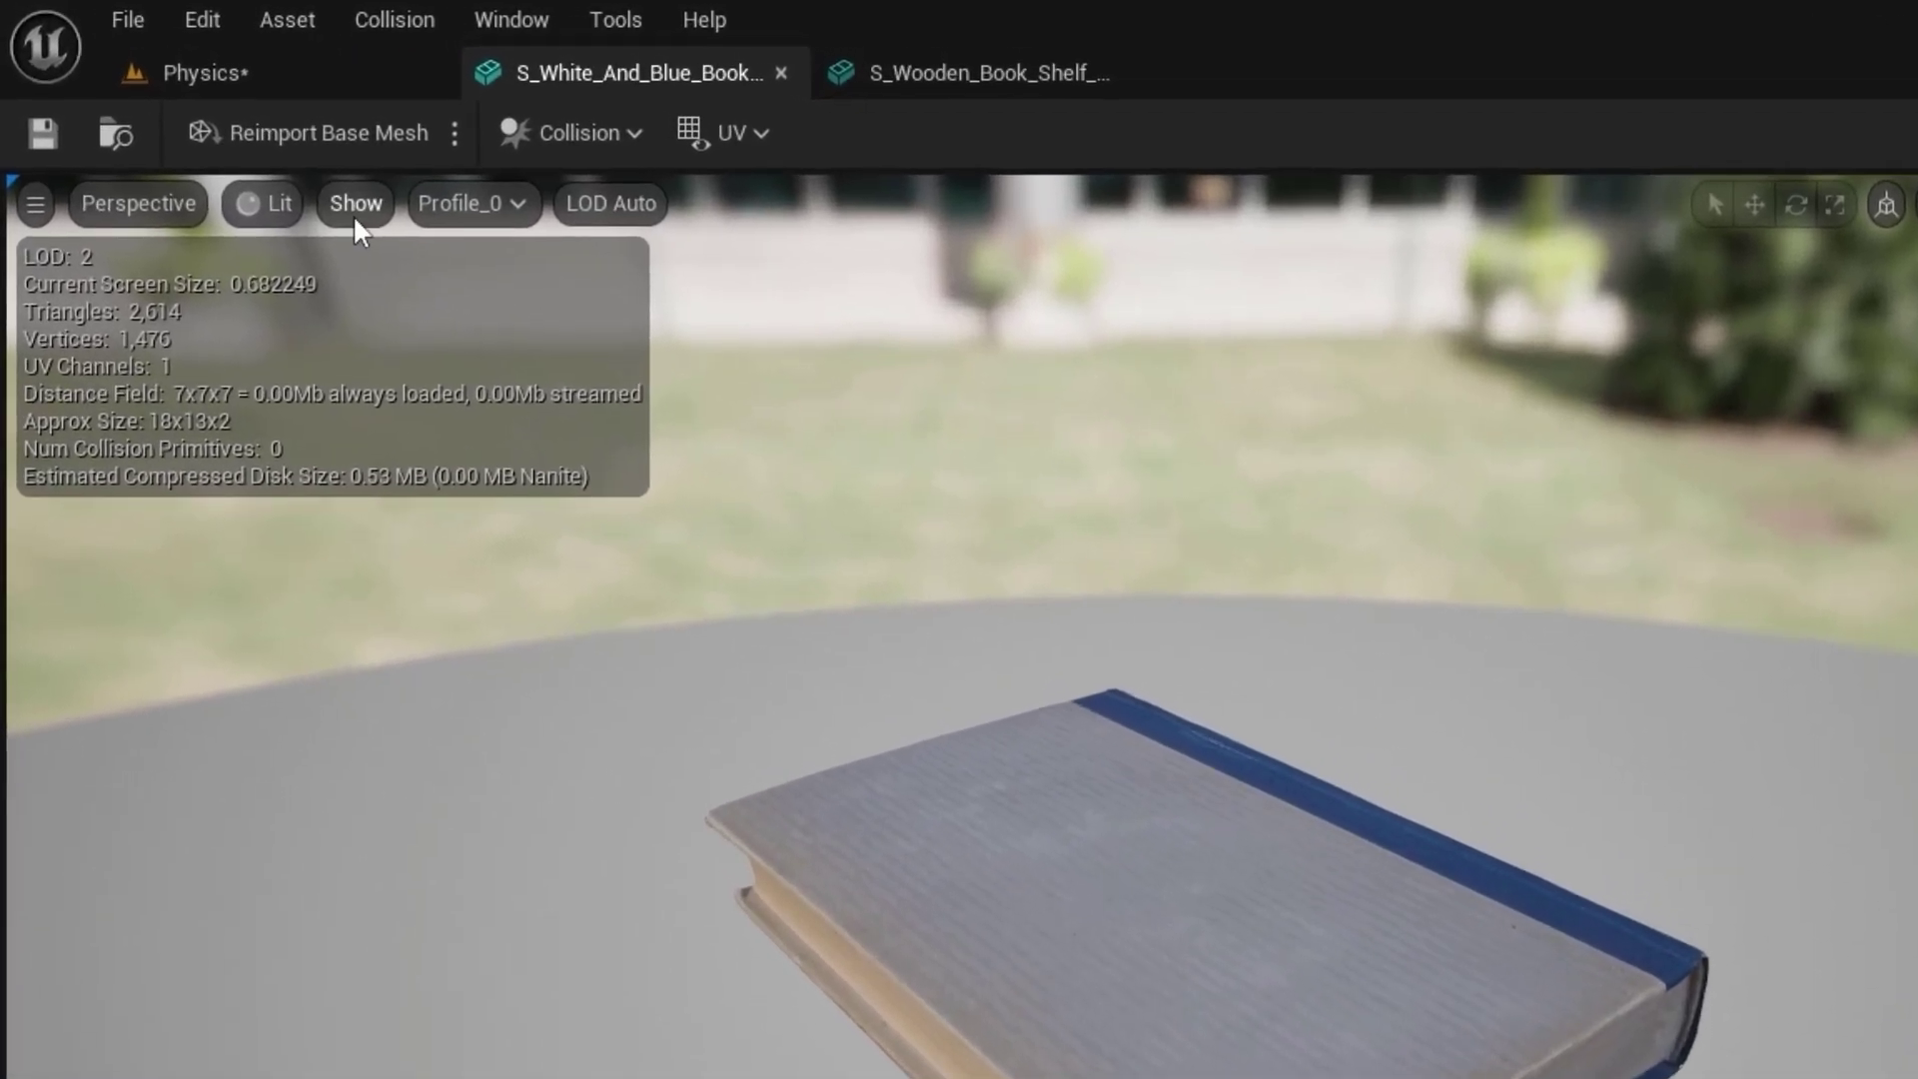
click(213, 123)
click(466, 686)
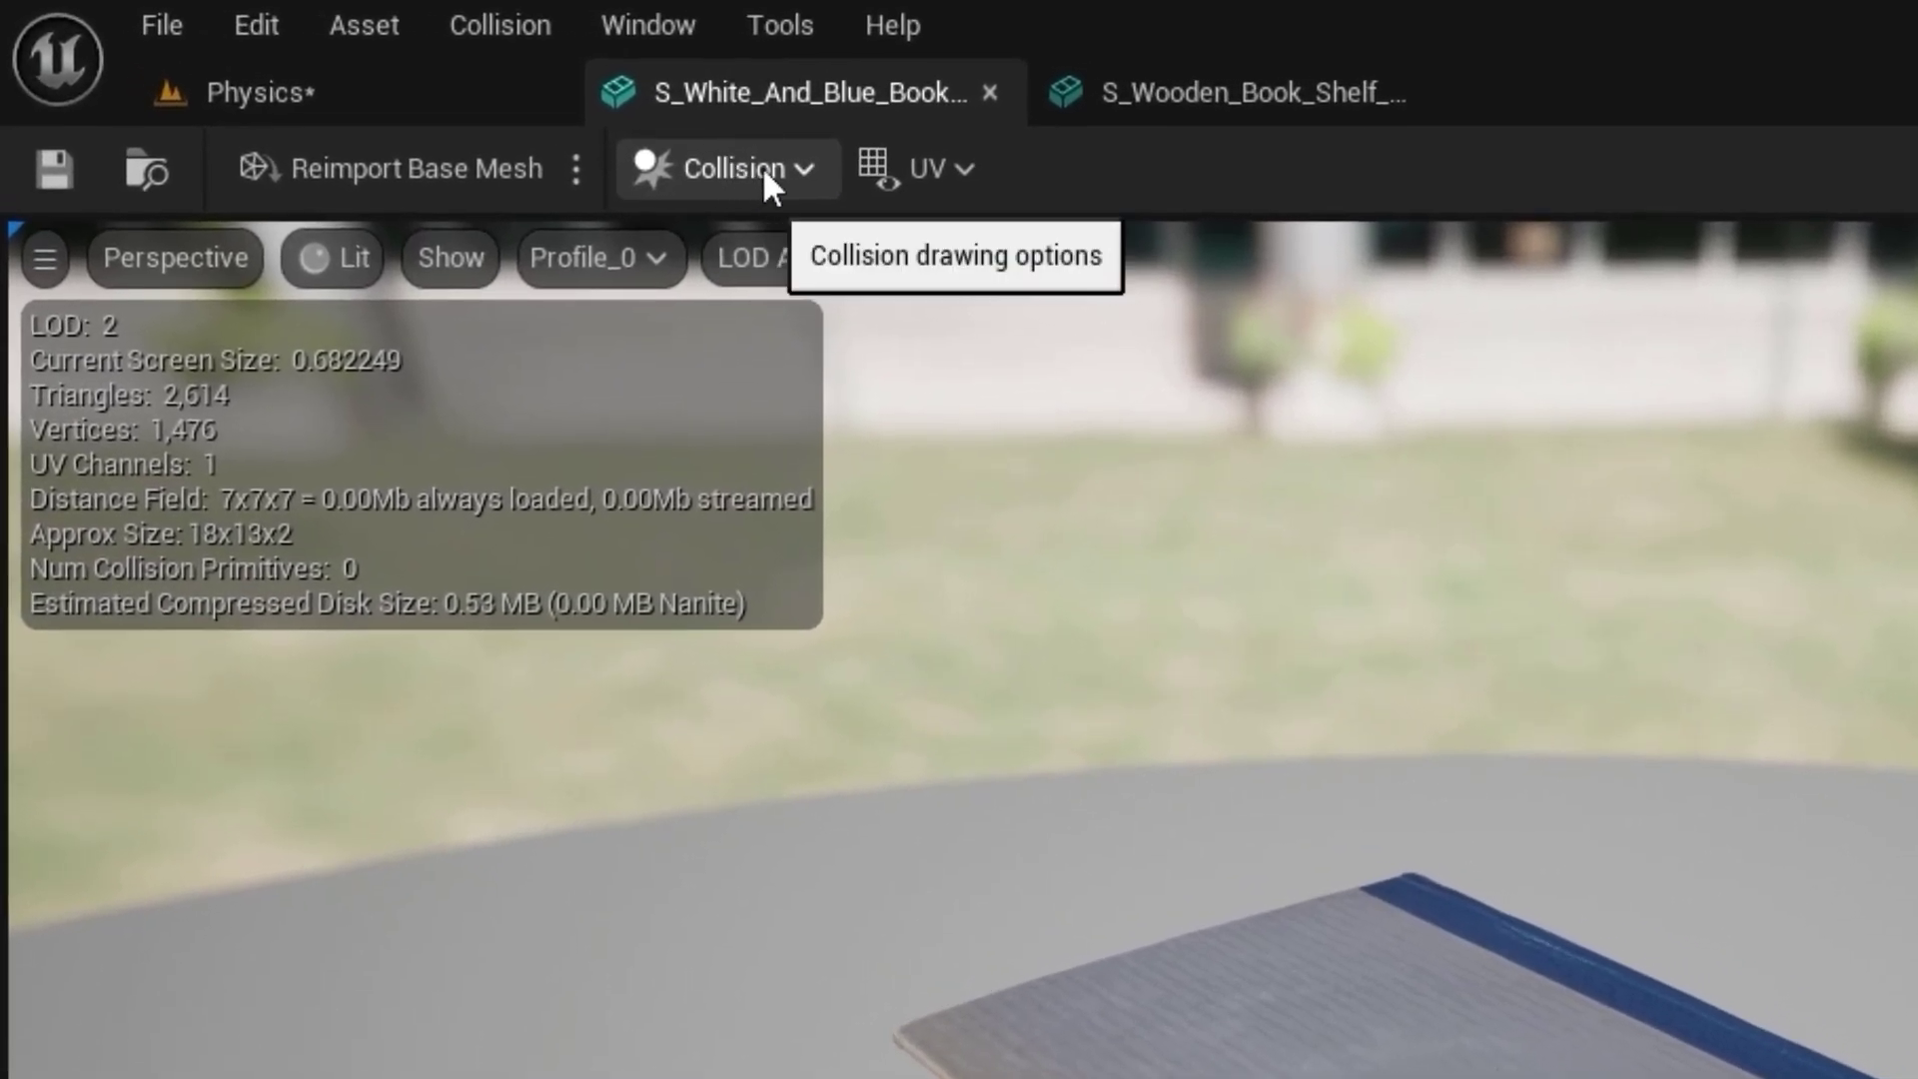
click(604, 133)
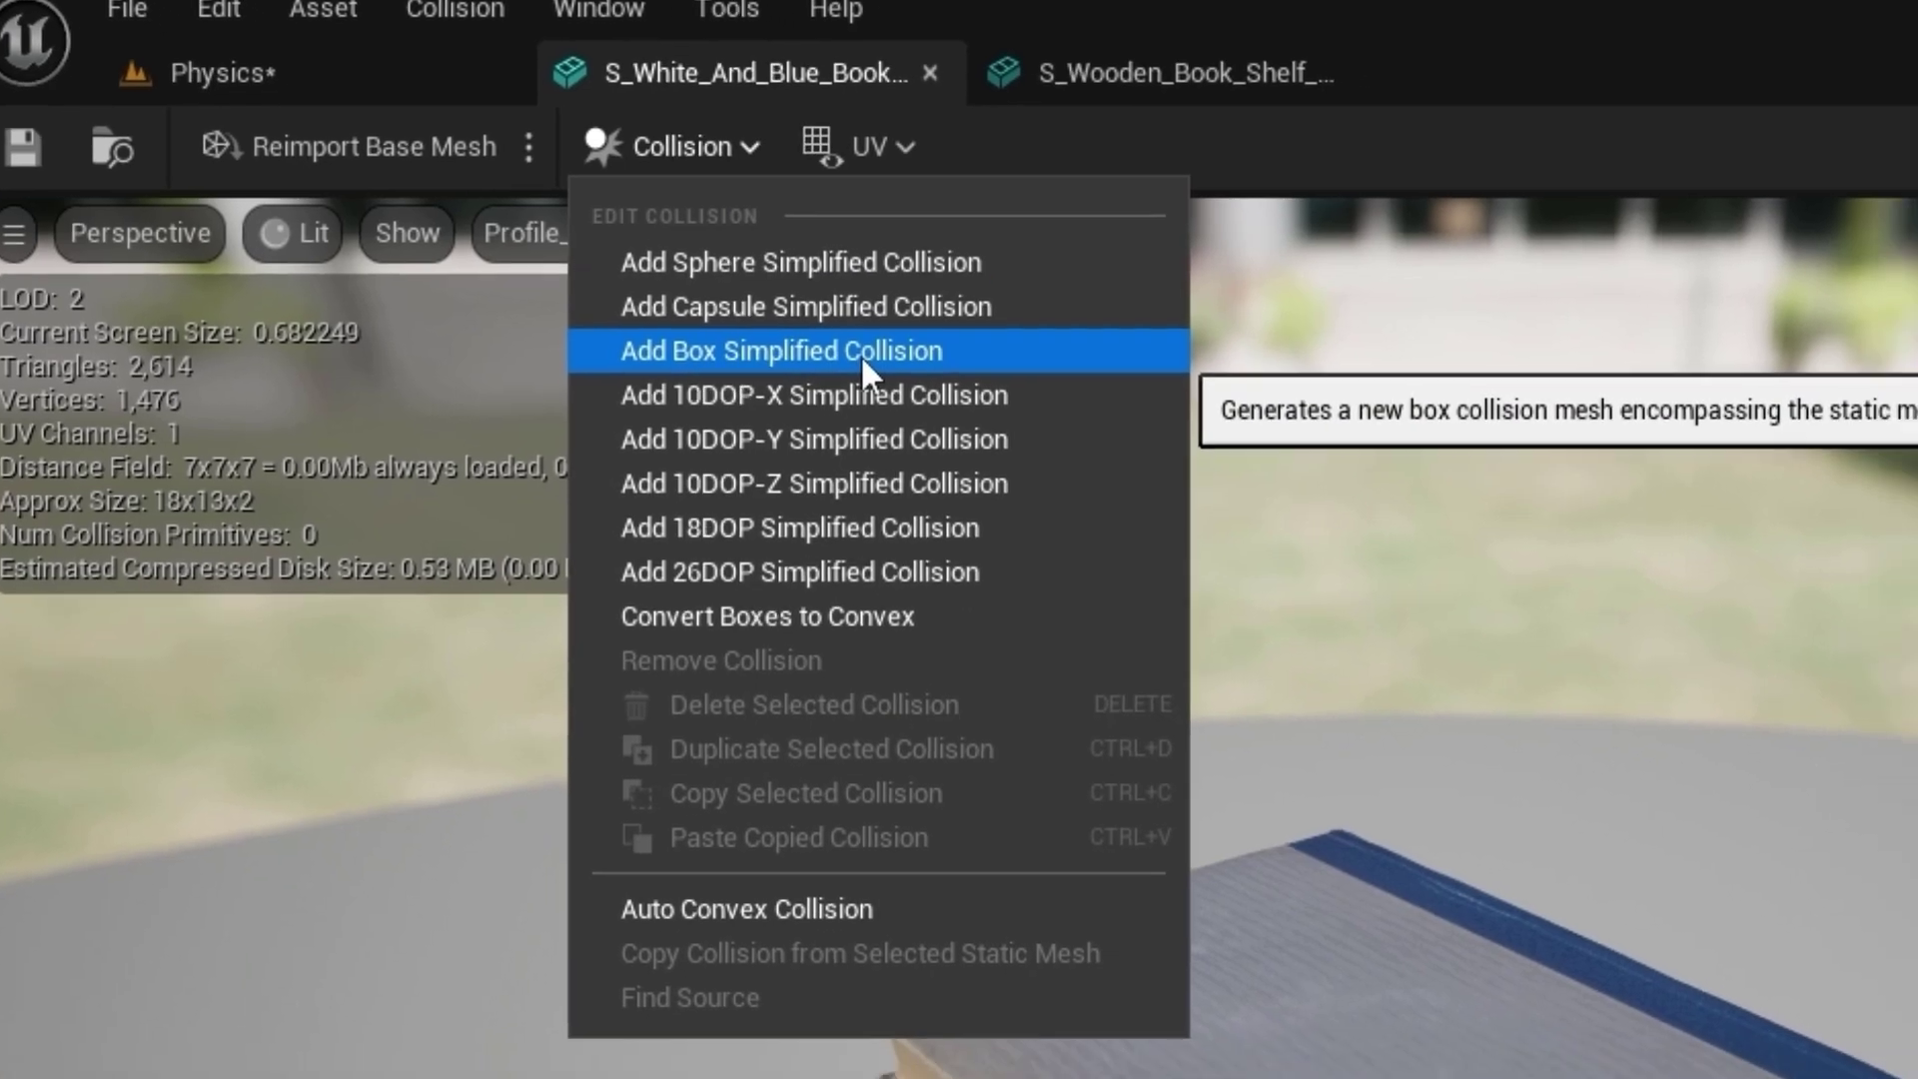
click(913, 386)
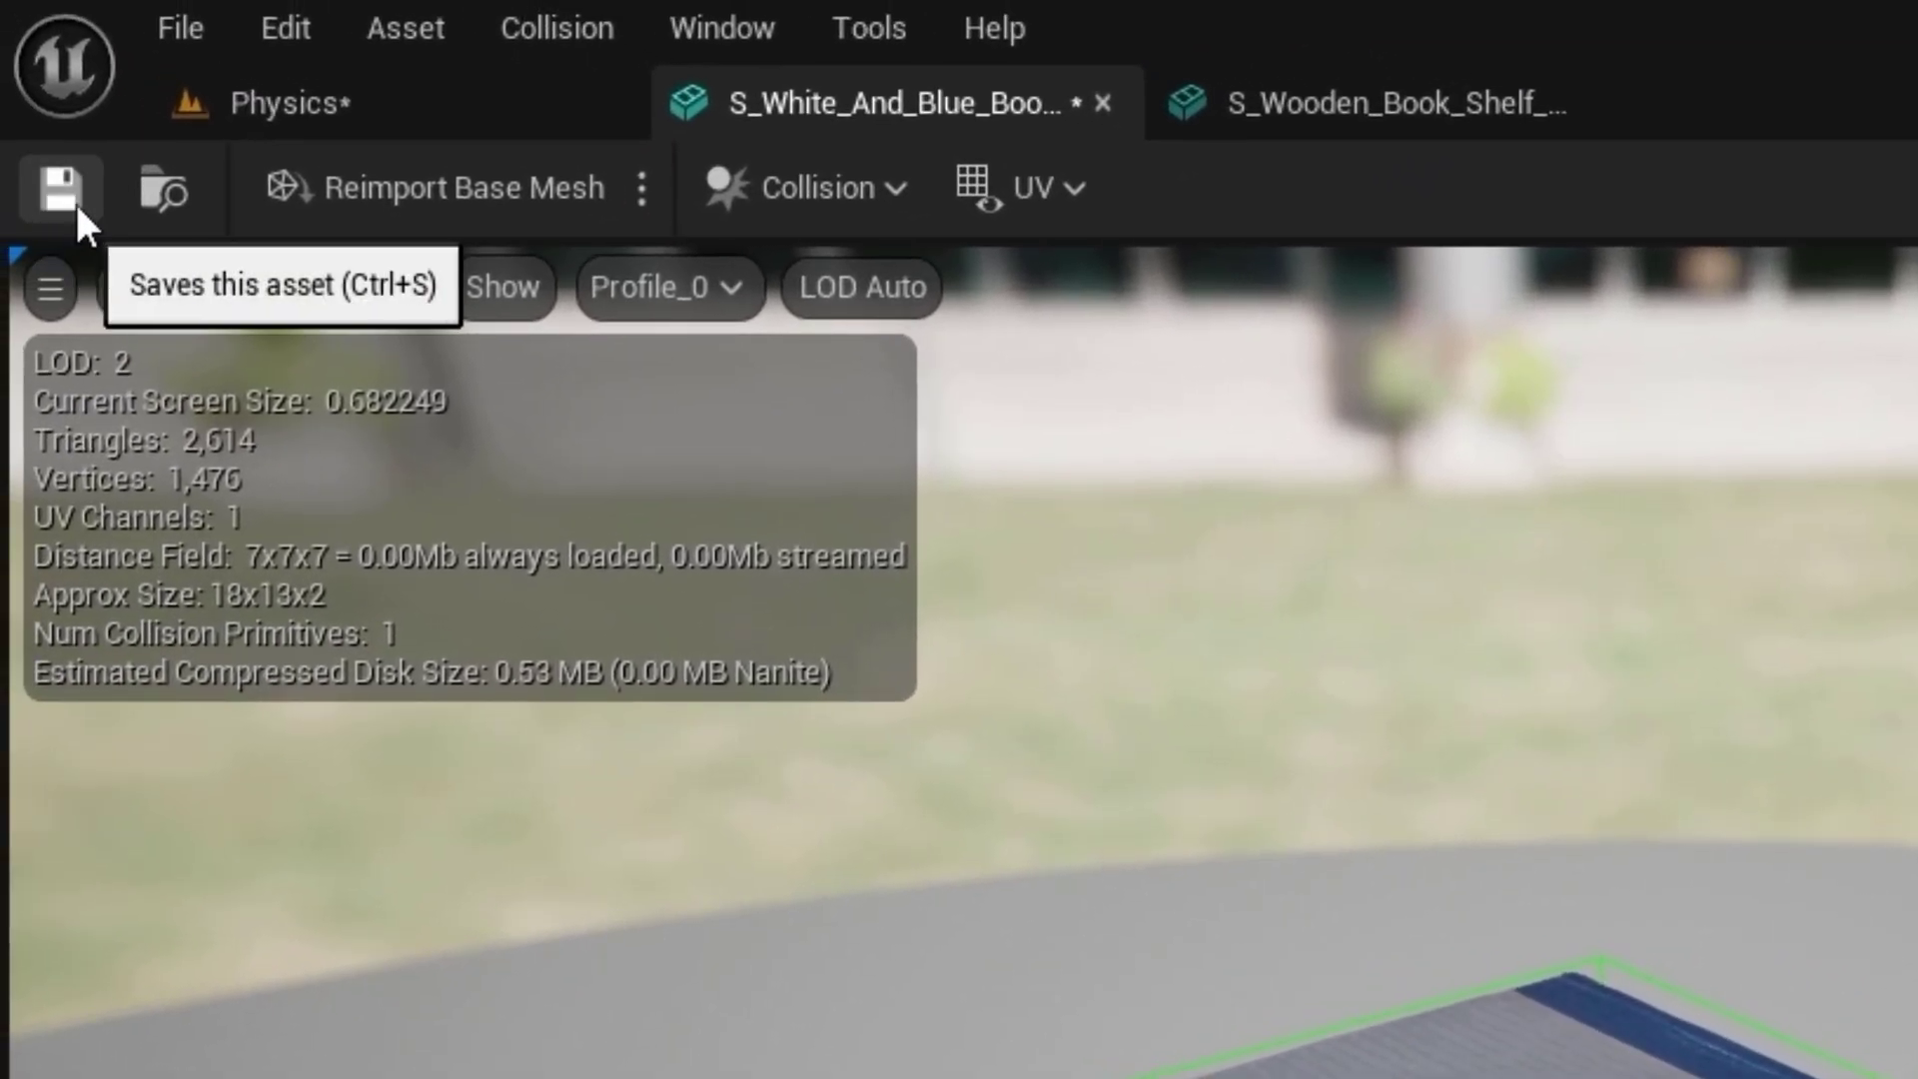
click(75, 201)
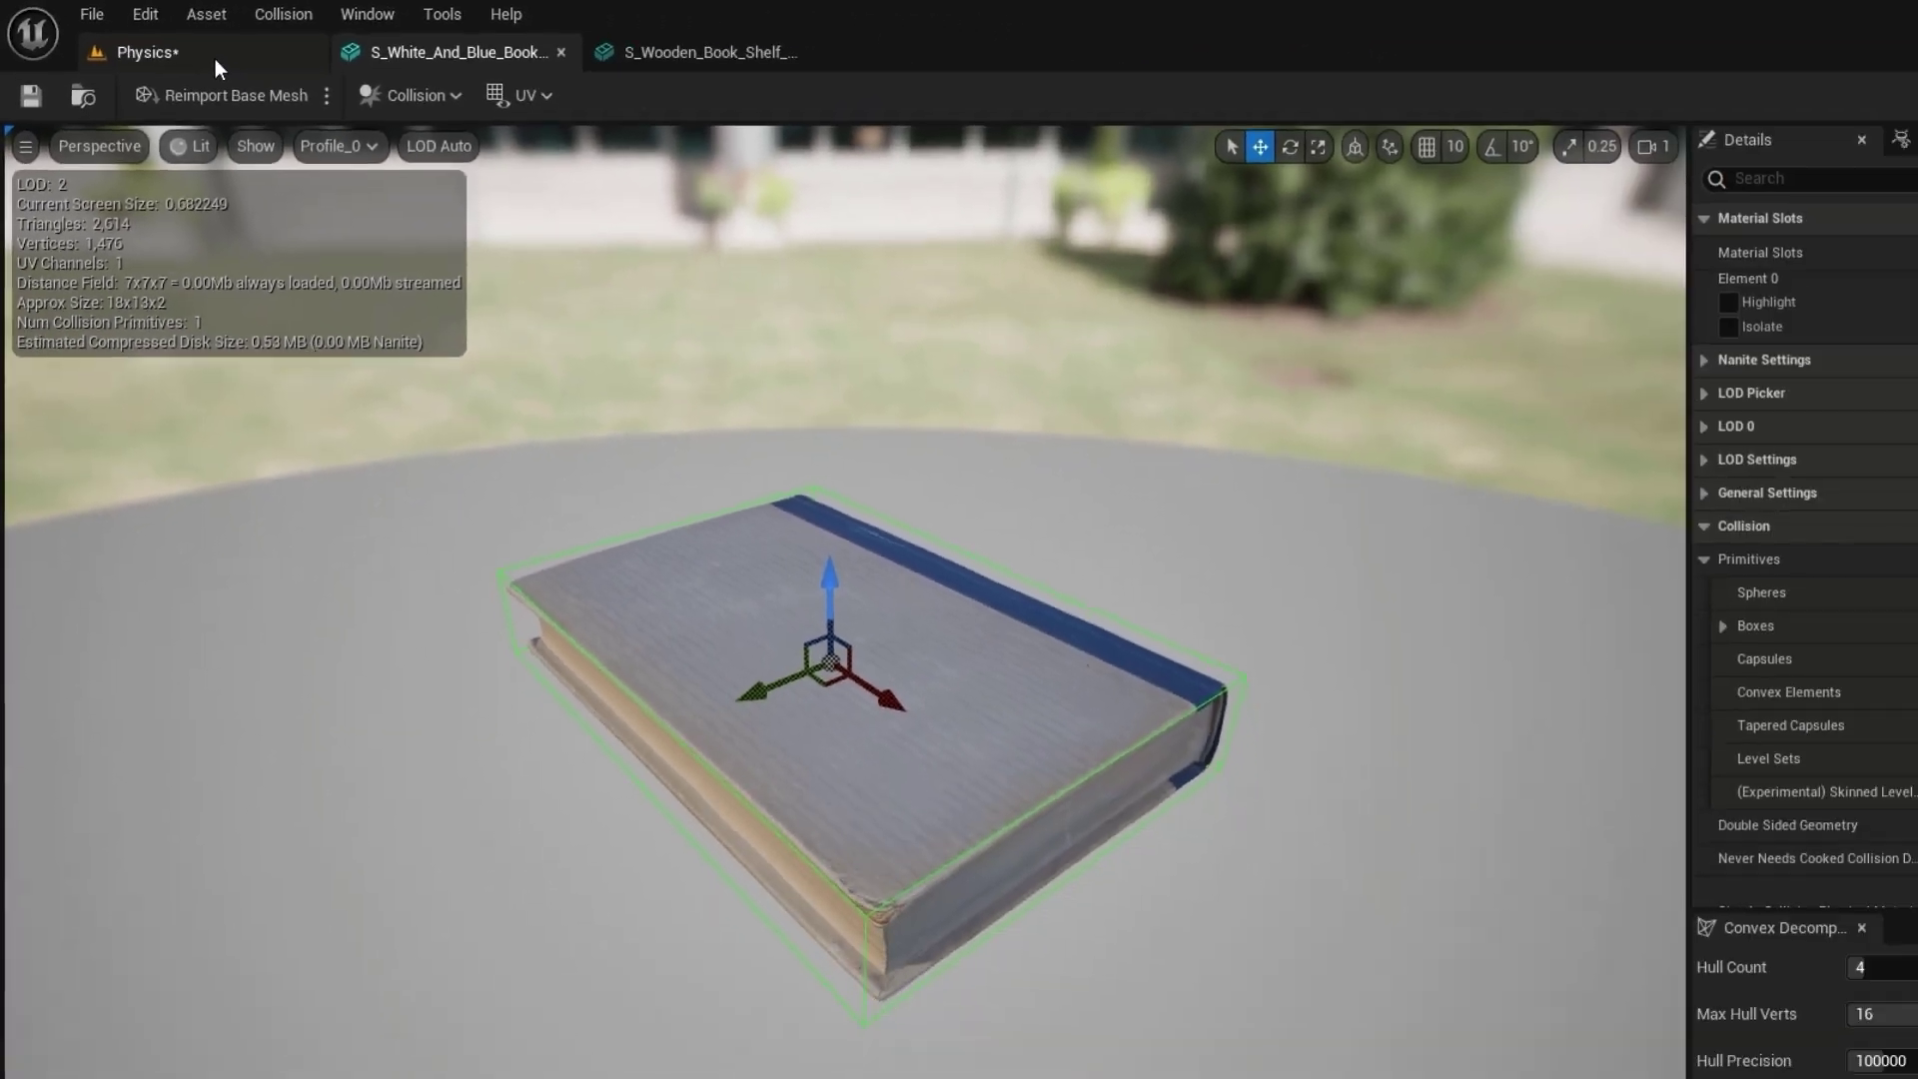
click(214, 58)
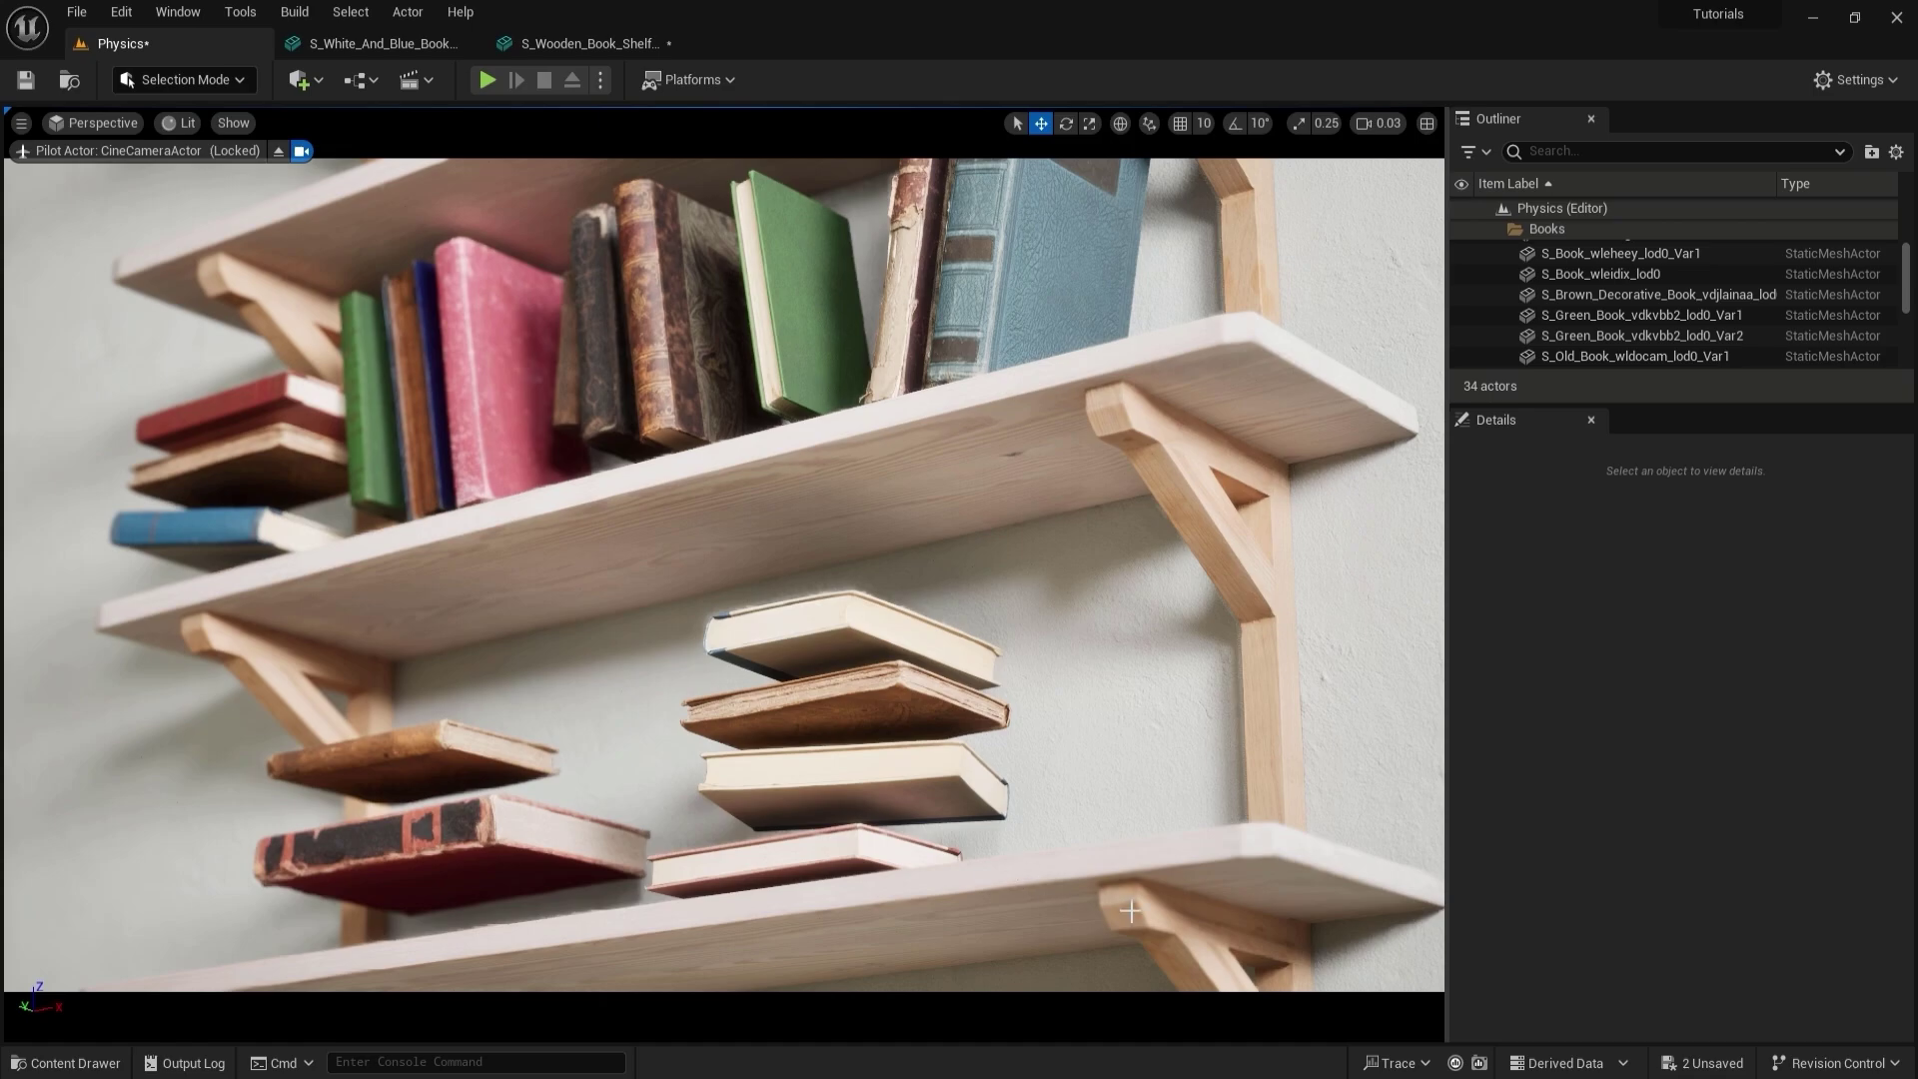
Step: Select the wooden bookshelf and open its mesh to see its 23 collision boxes
click(1148, 400)
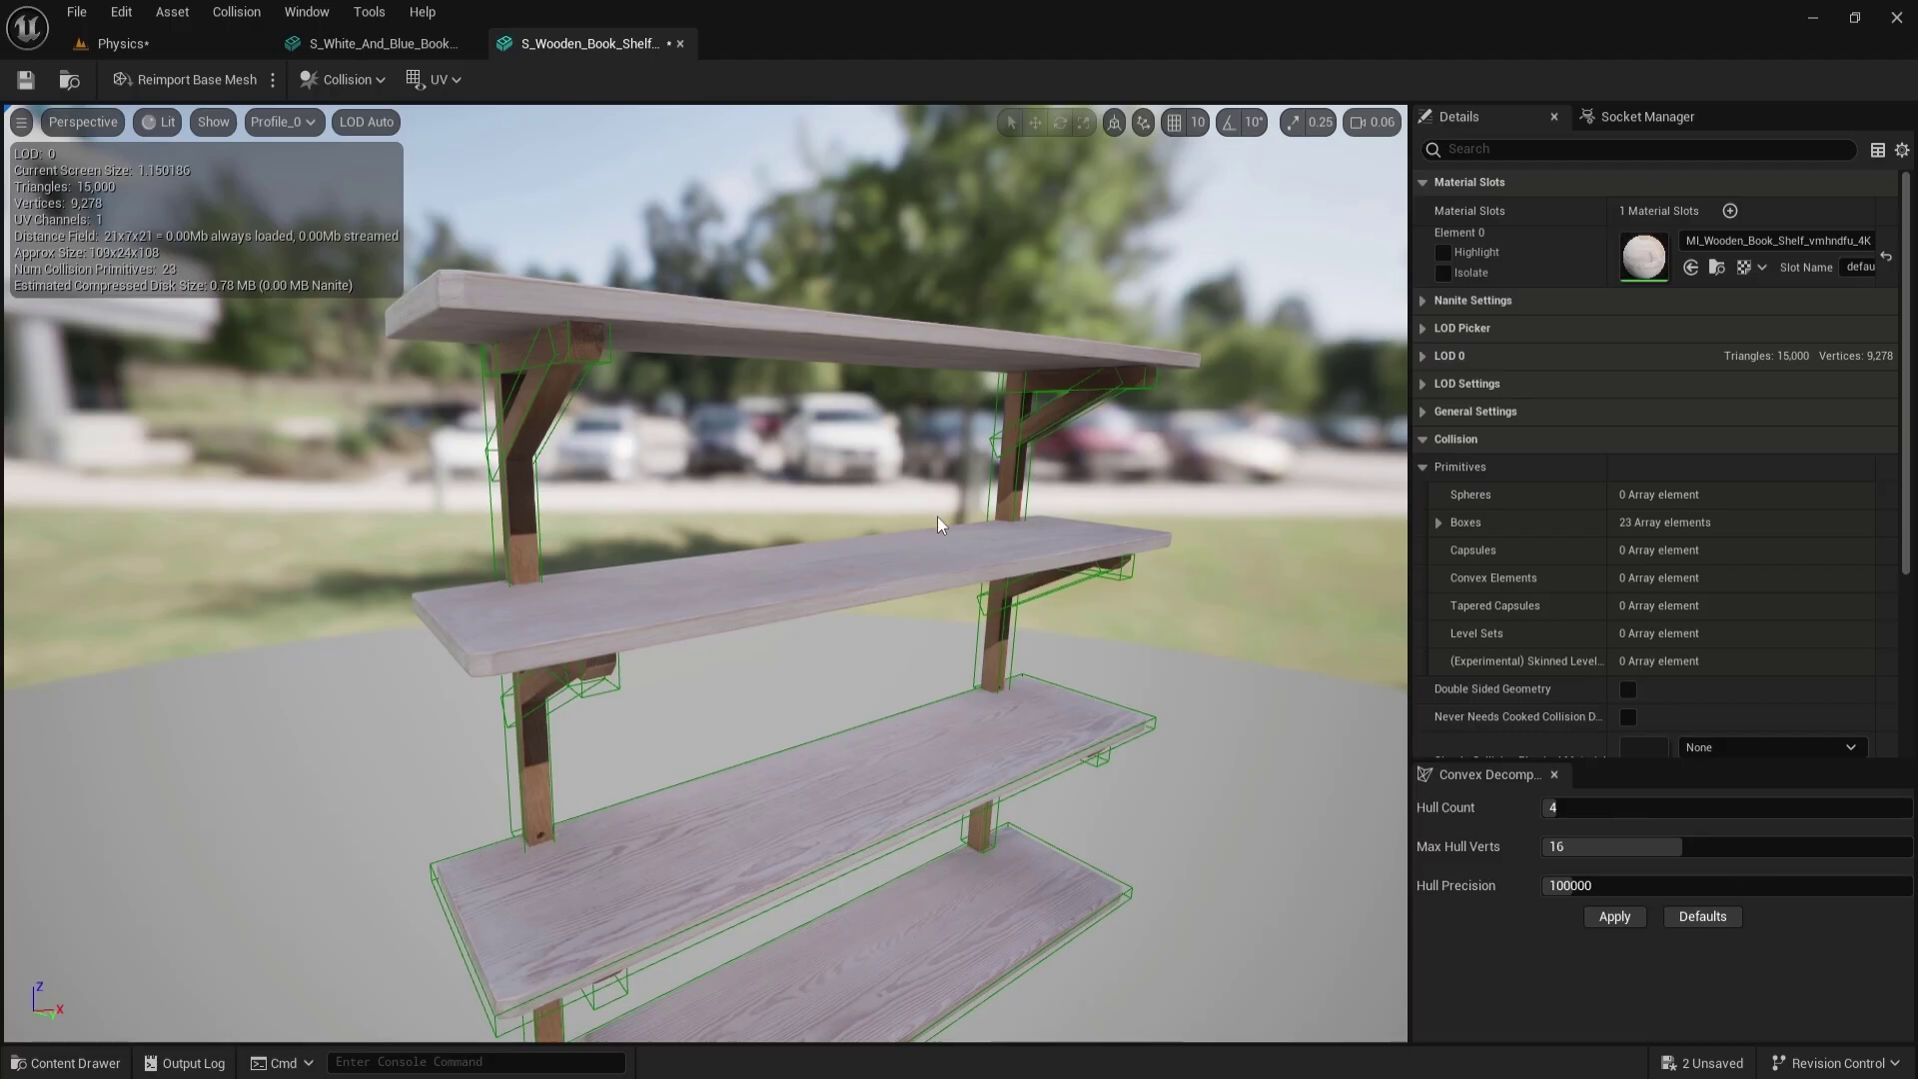
mouse_move(937, 517)
mouse_down()
mouse_move(1148, 519)
mouse_move(998, 519)
mouse_move(959, 469)
mouse_up()
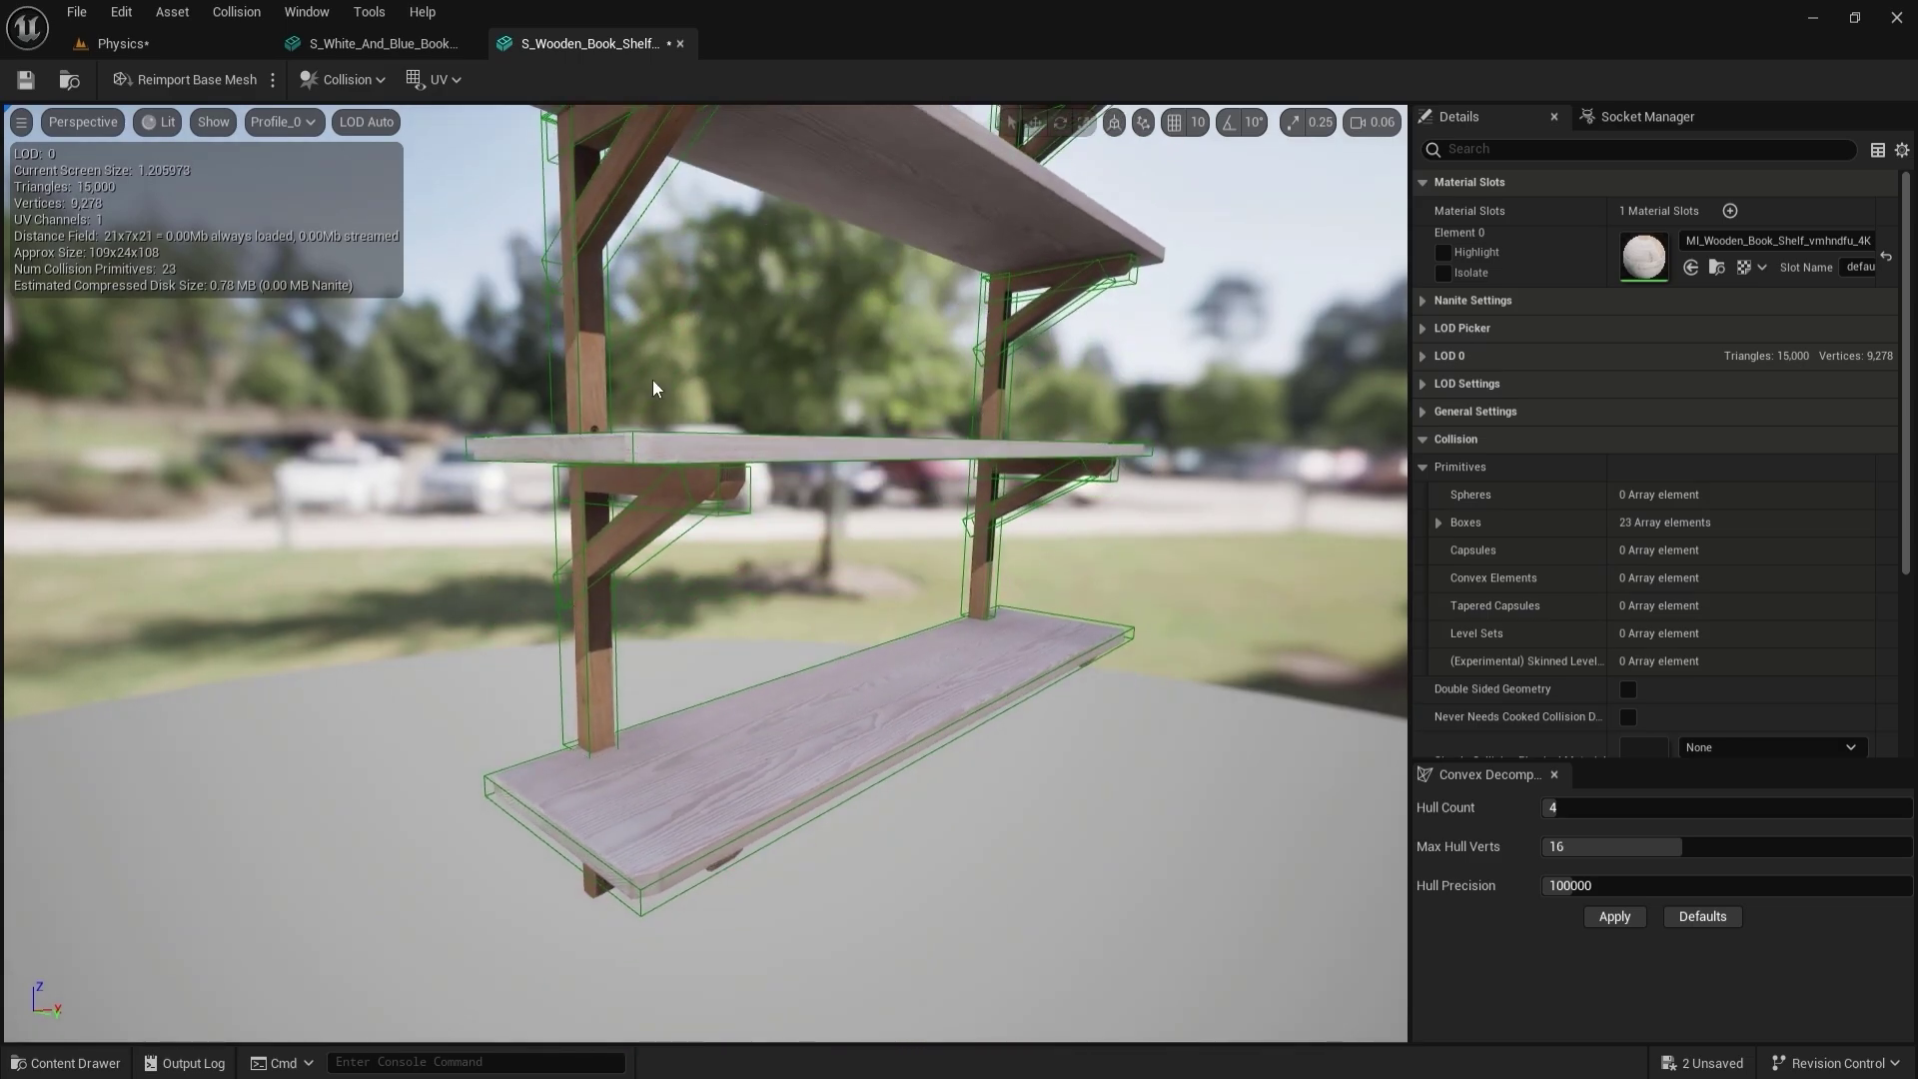
Step: Add a box collision and flatten it onto the shelf's middle board
drag(975, 669, 601, 244)
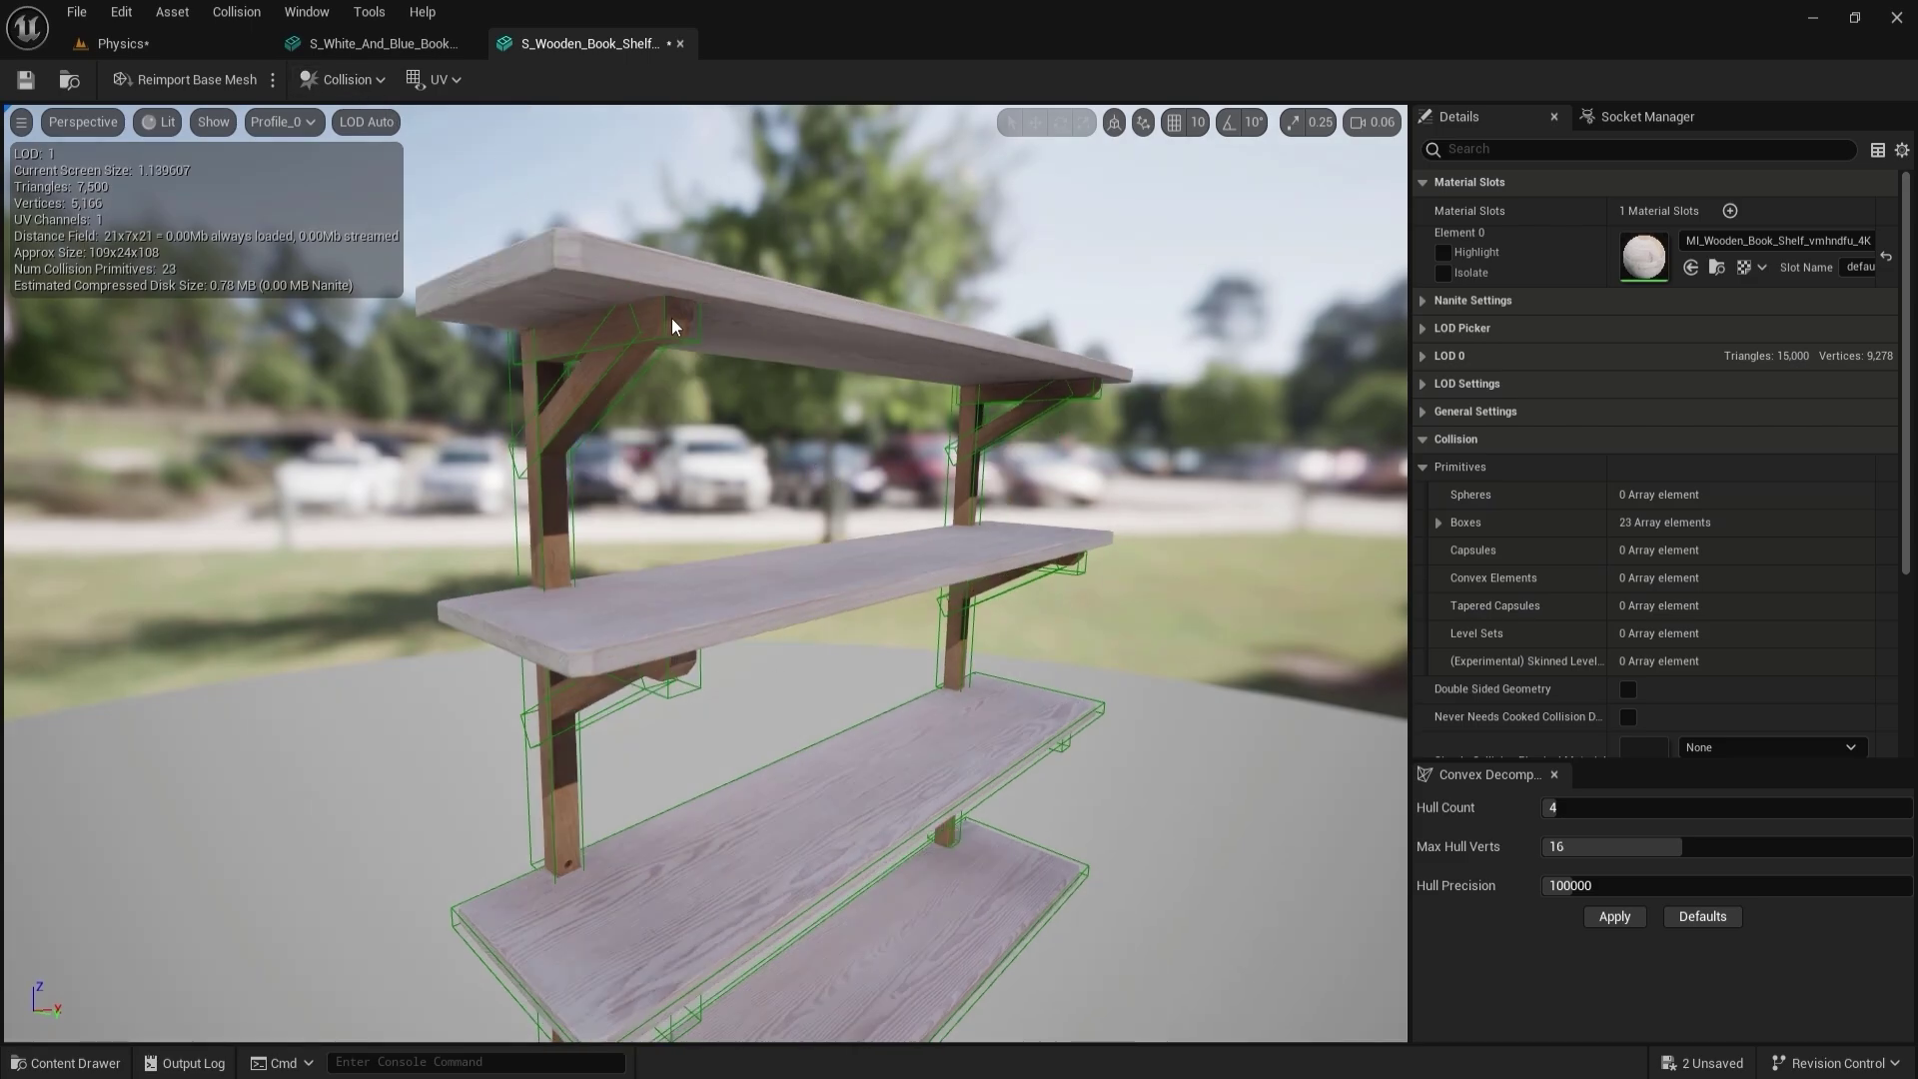
click(351, 83)
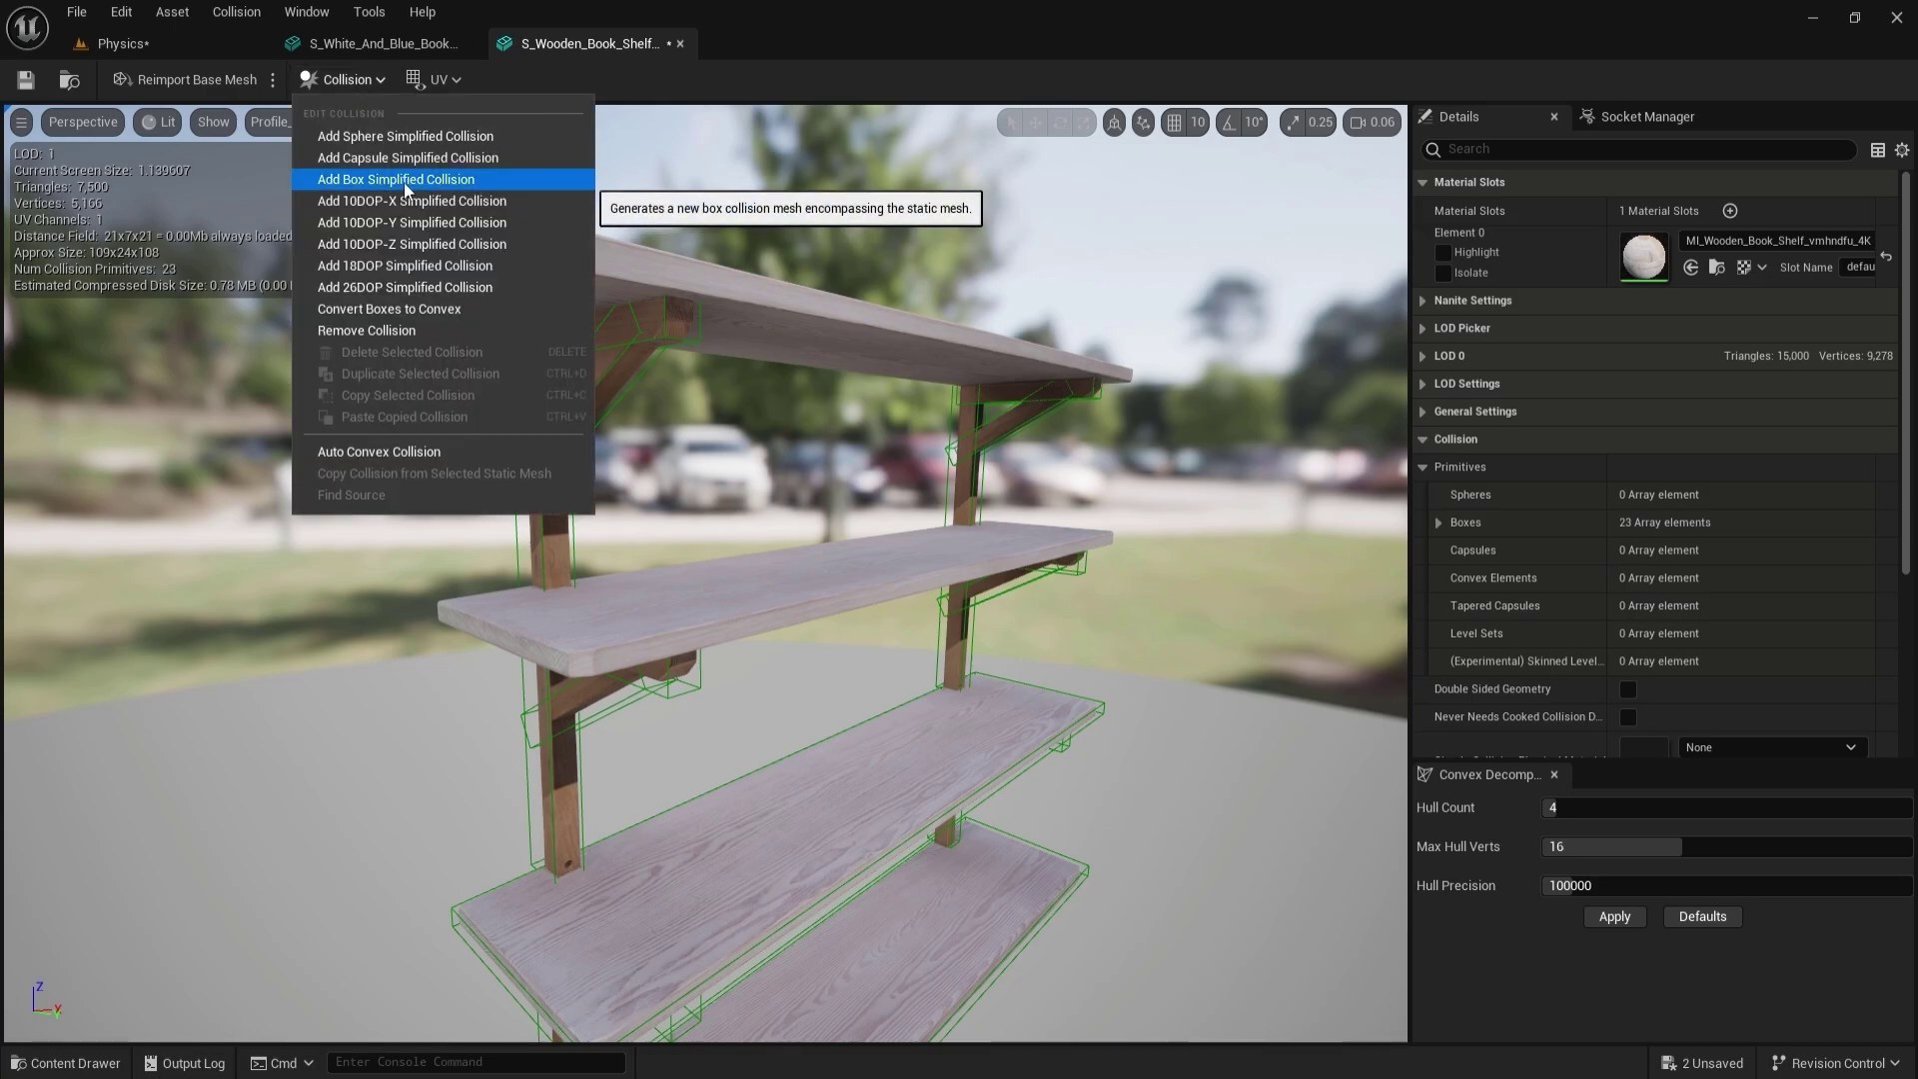
click(404, 182)
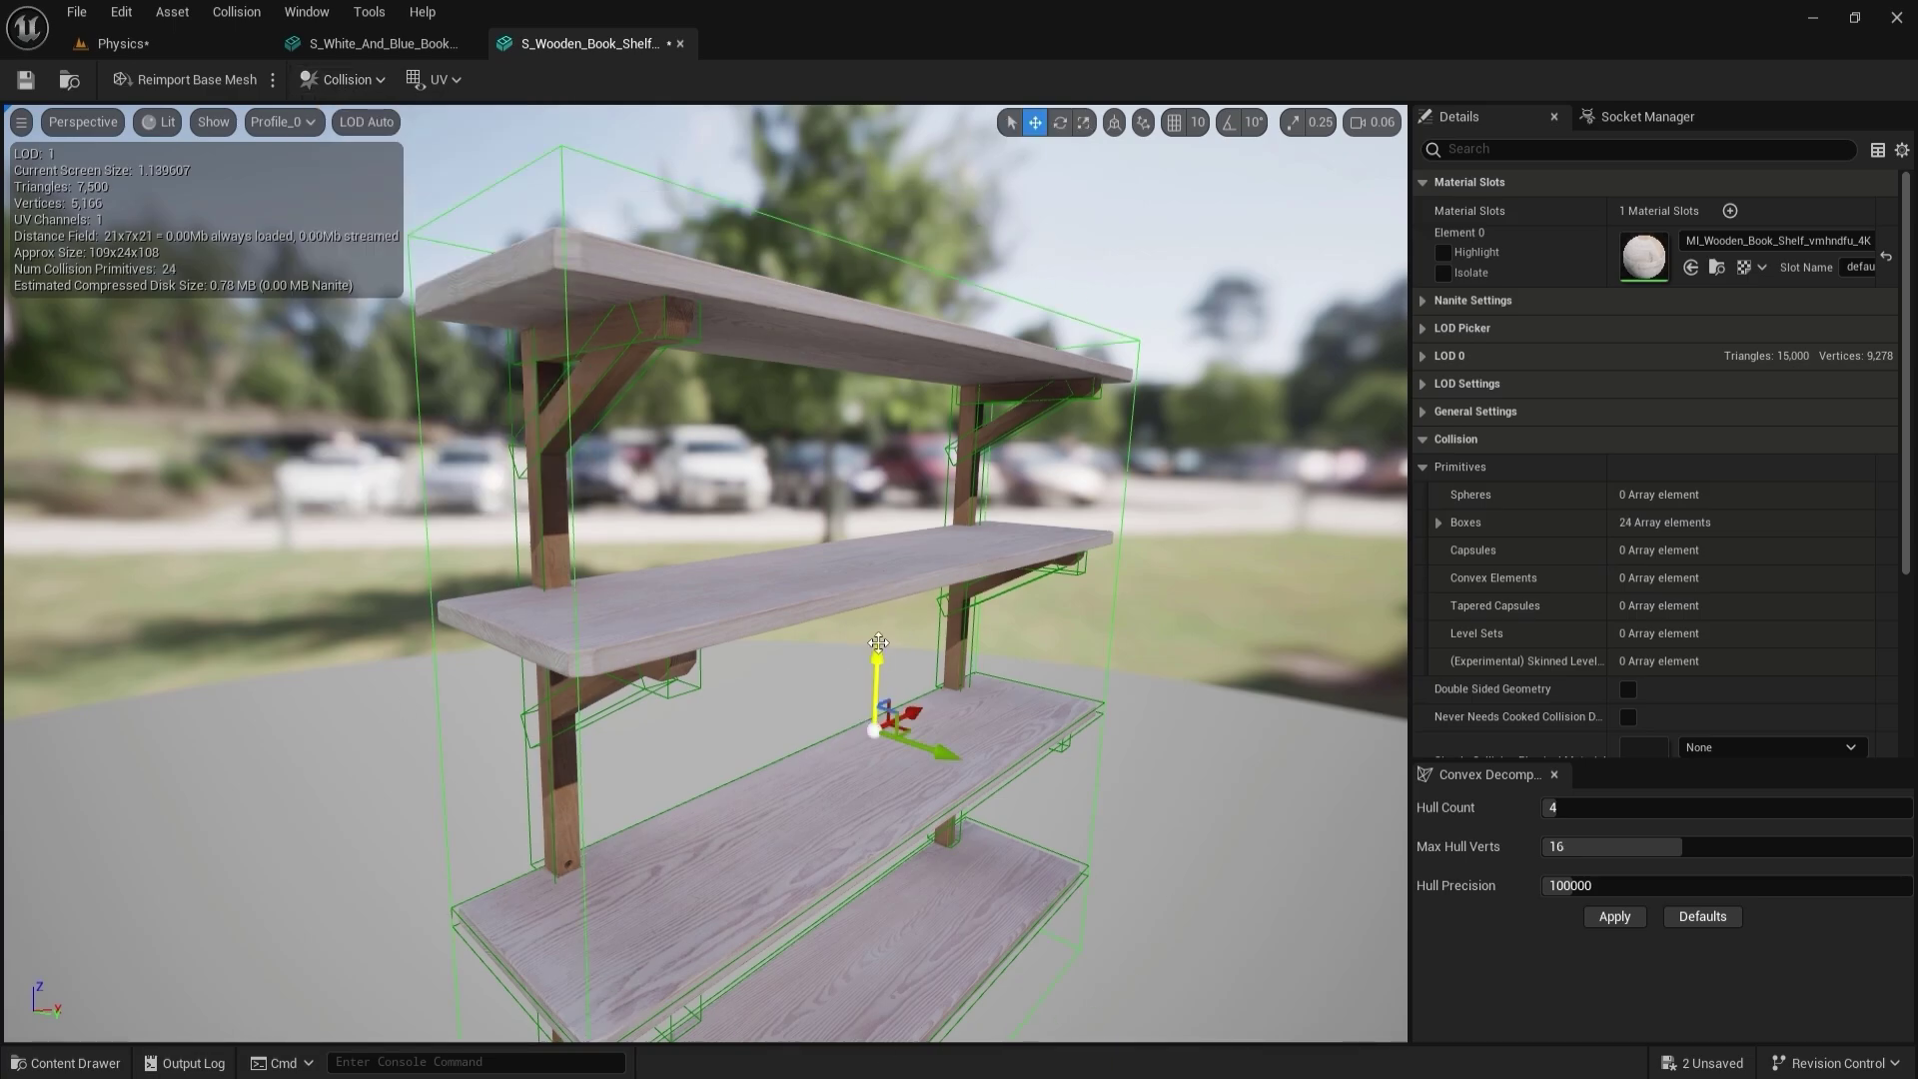
key(r)
drag(880, 670, 880, 719)
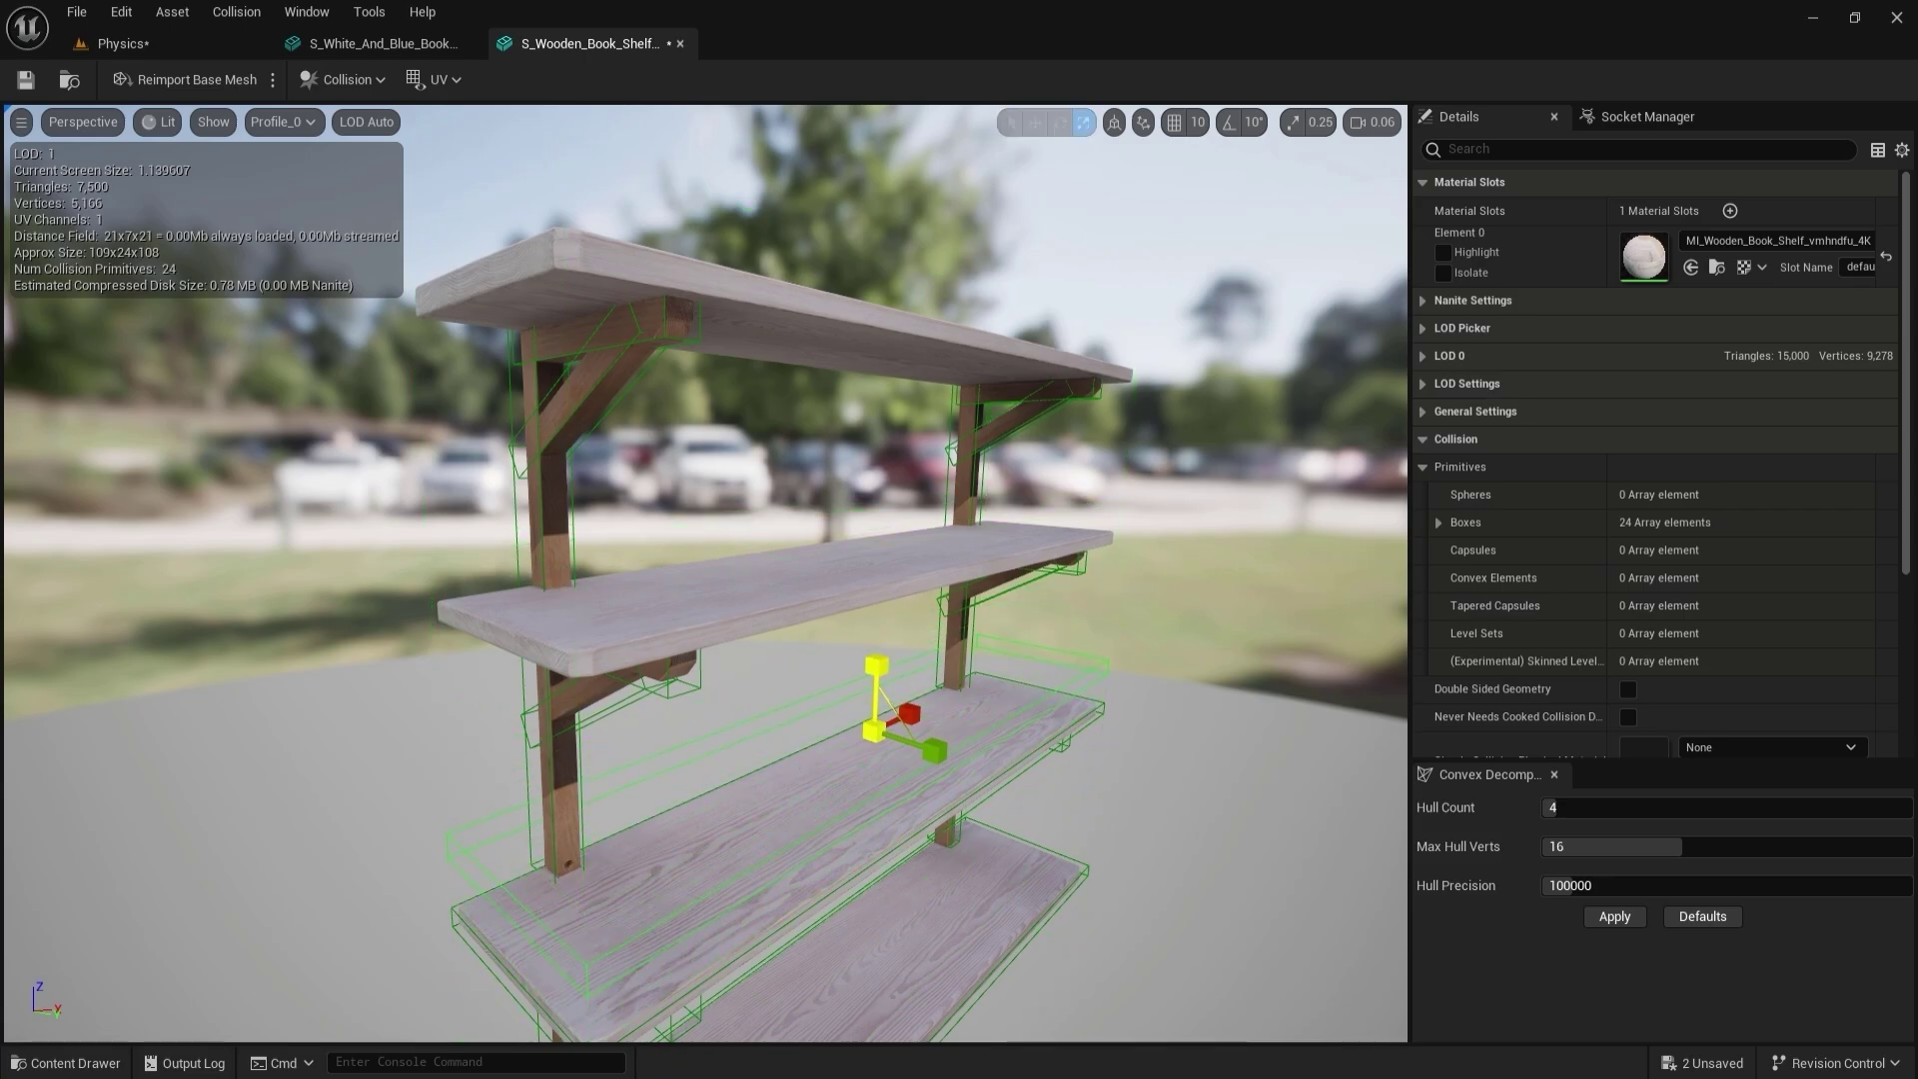
key(w)
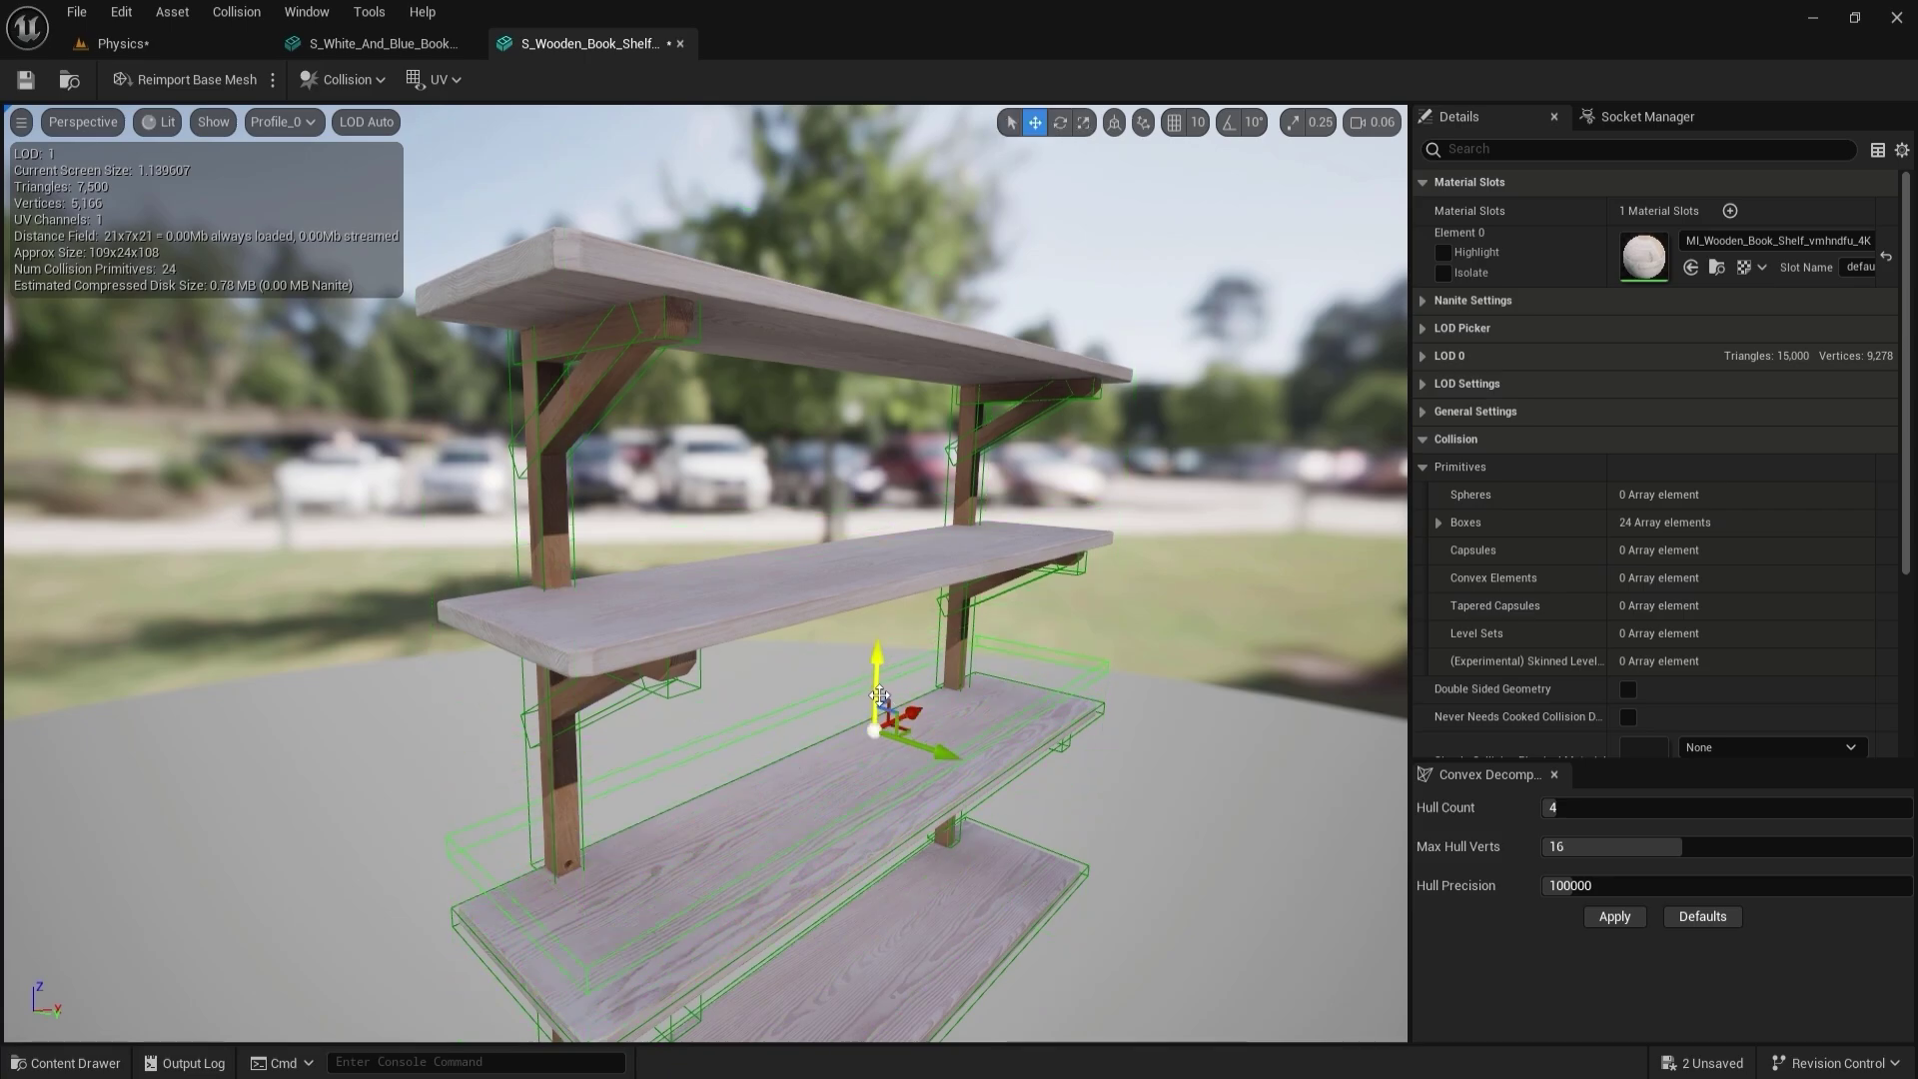
mouse_move(880, 696)
mouse_down()
mouse_move(866, 527)
mouse_move(759, 419)
mouse_move(873, 681)
mouse_move(787, 691)
mouse_up()
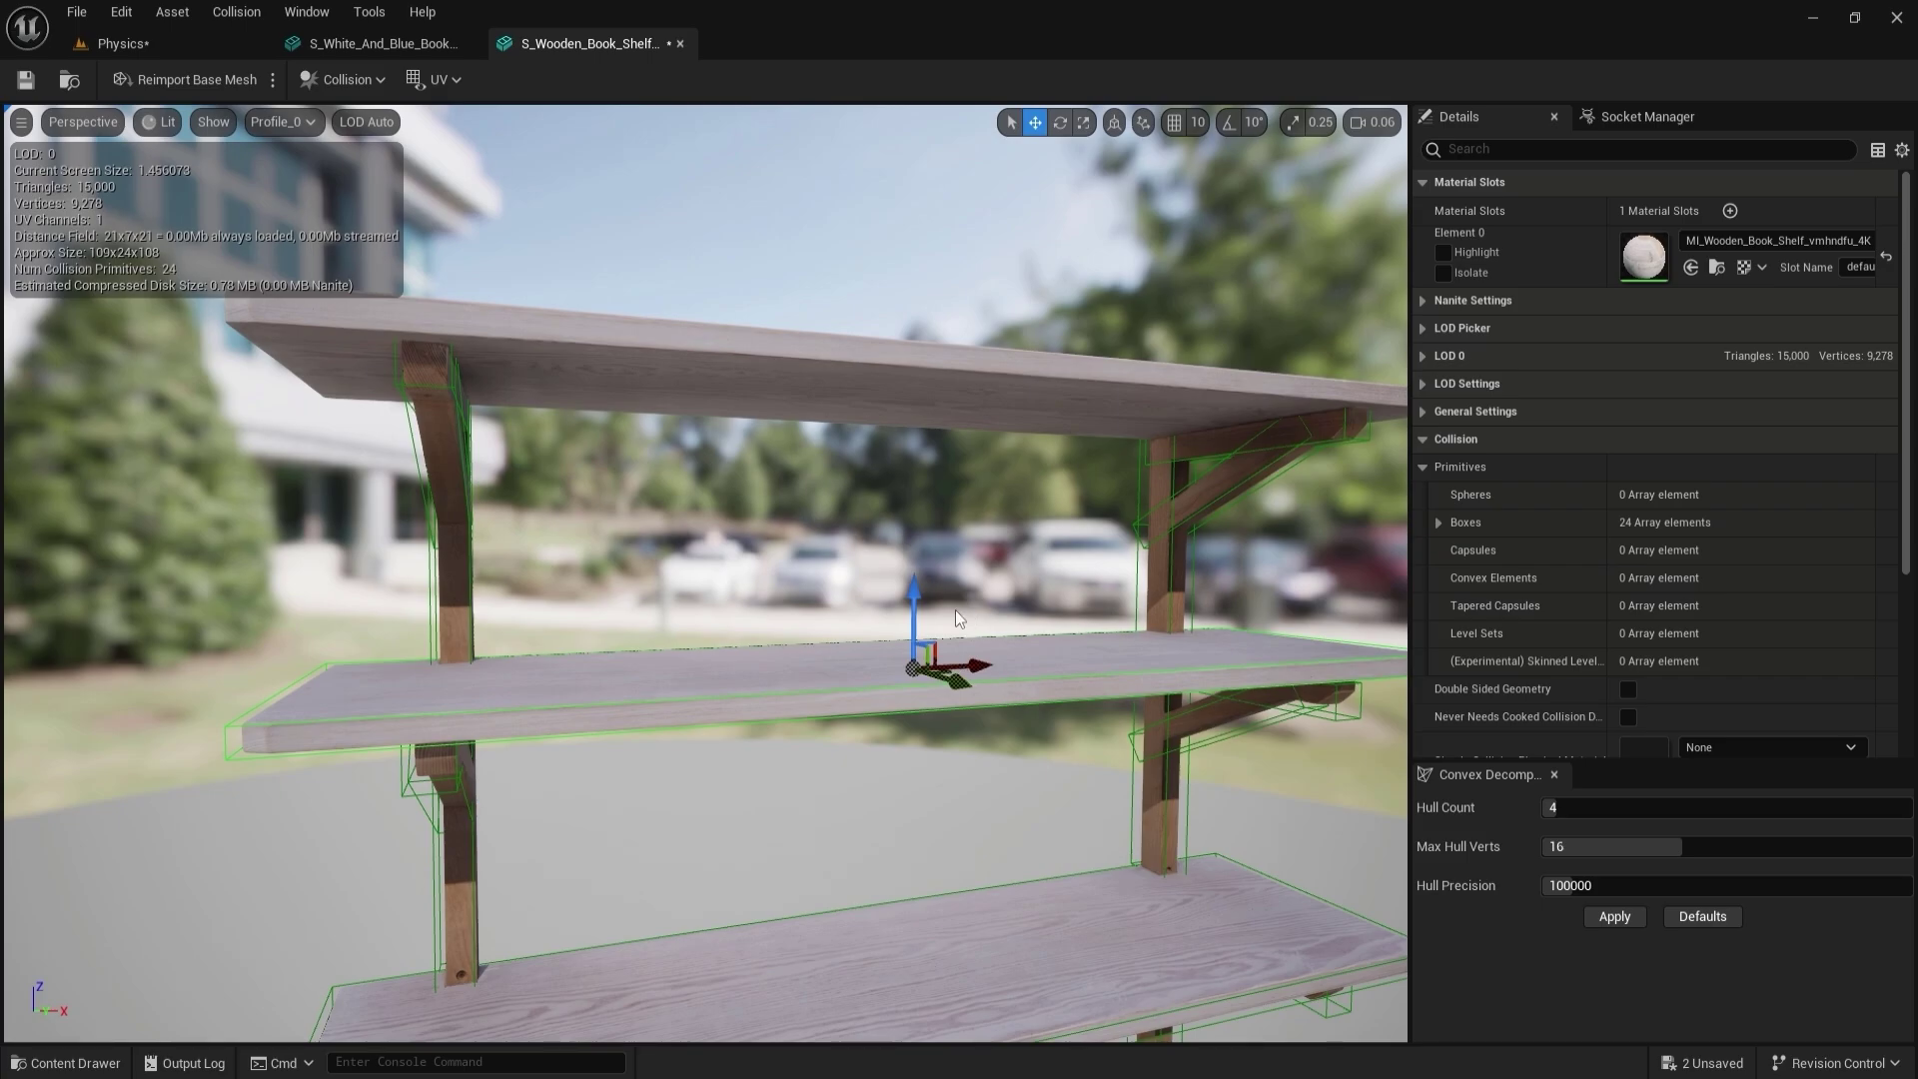
Step: Duplicate the collision box onto the top shelf board and save the shelf mesh
alt+drag(914, 610, 873, 336)
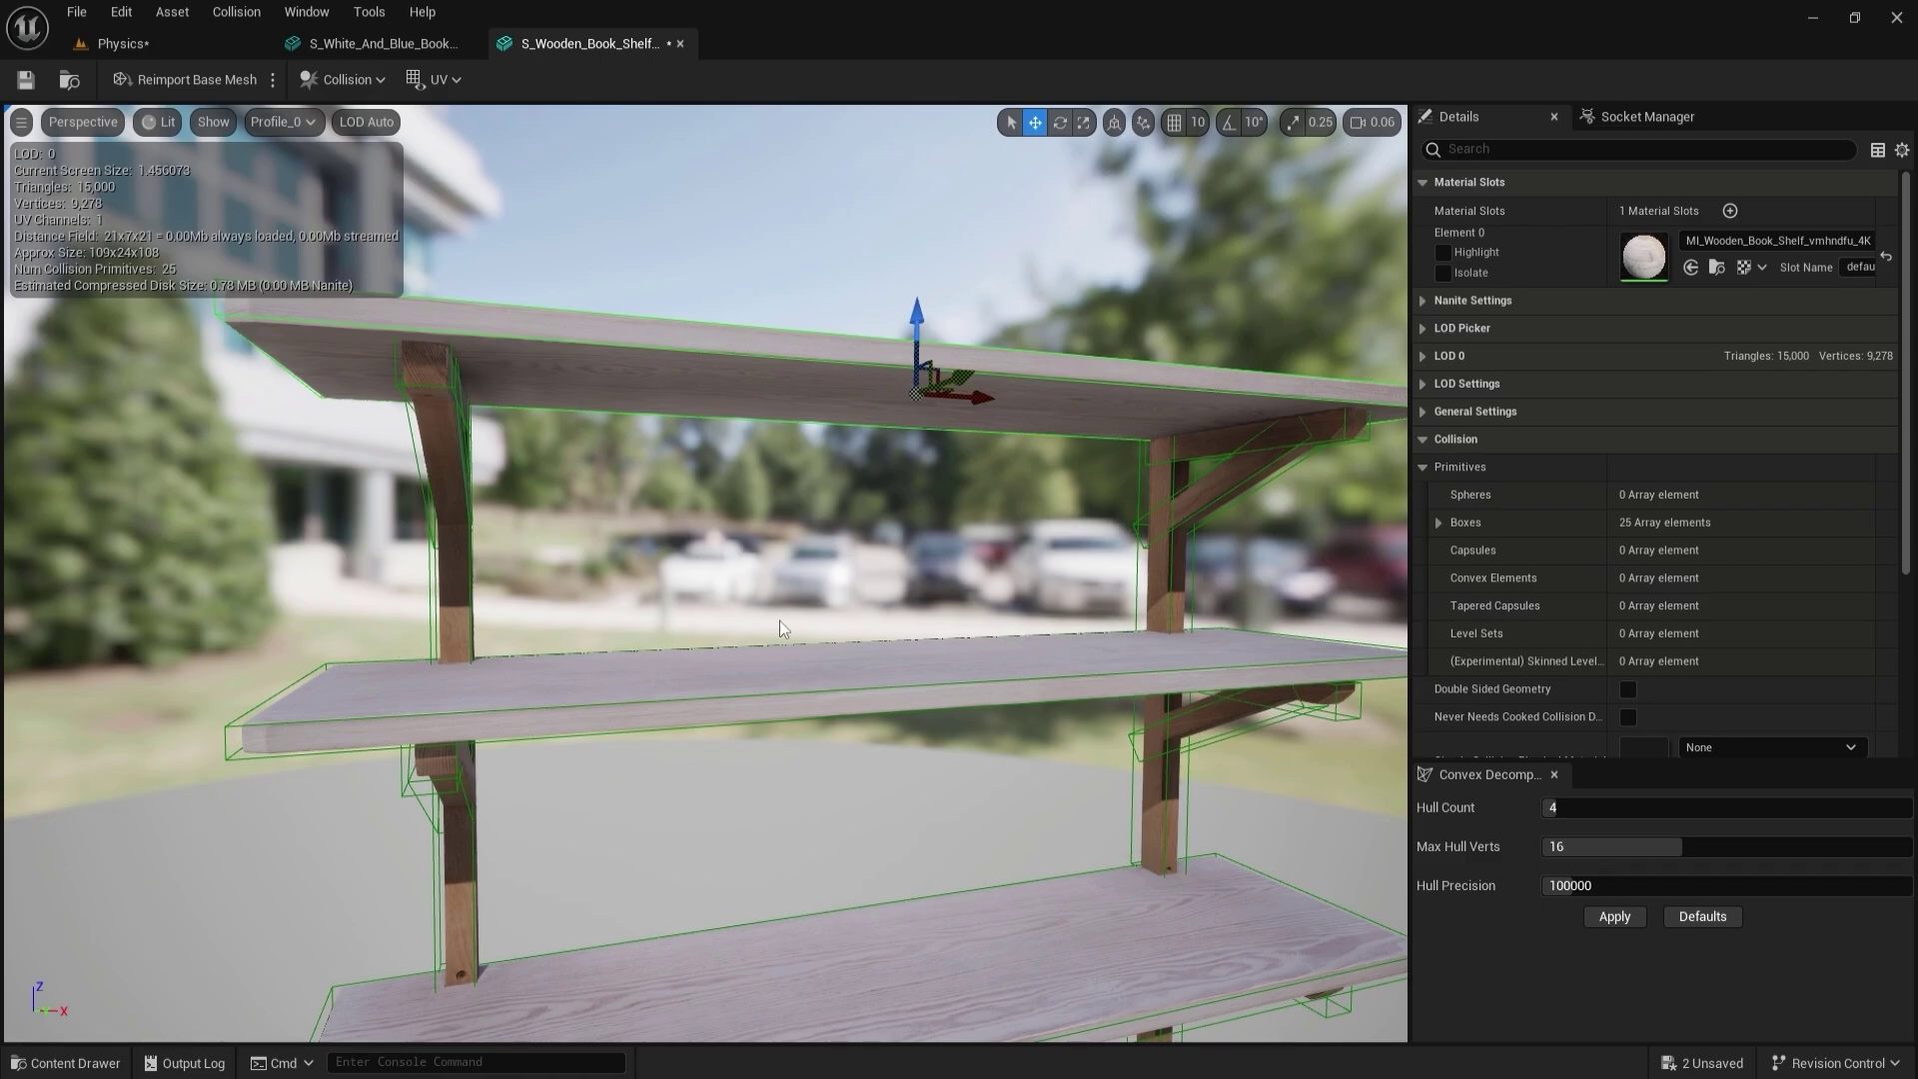
drag(1109, 428, 764, 622)
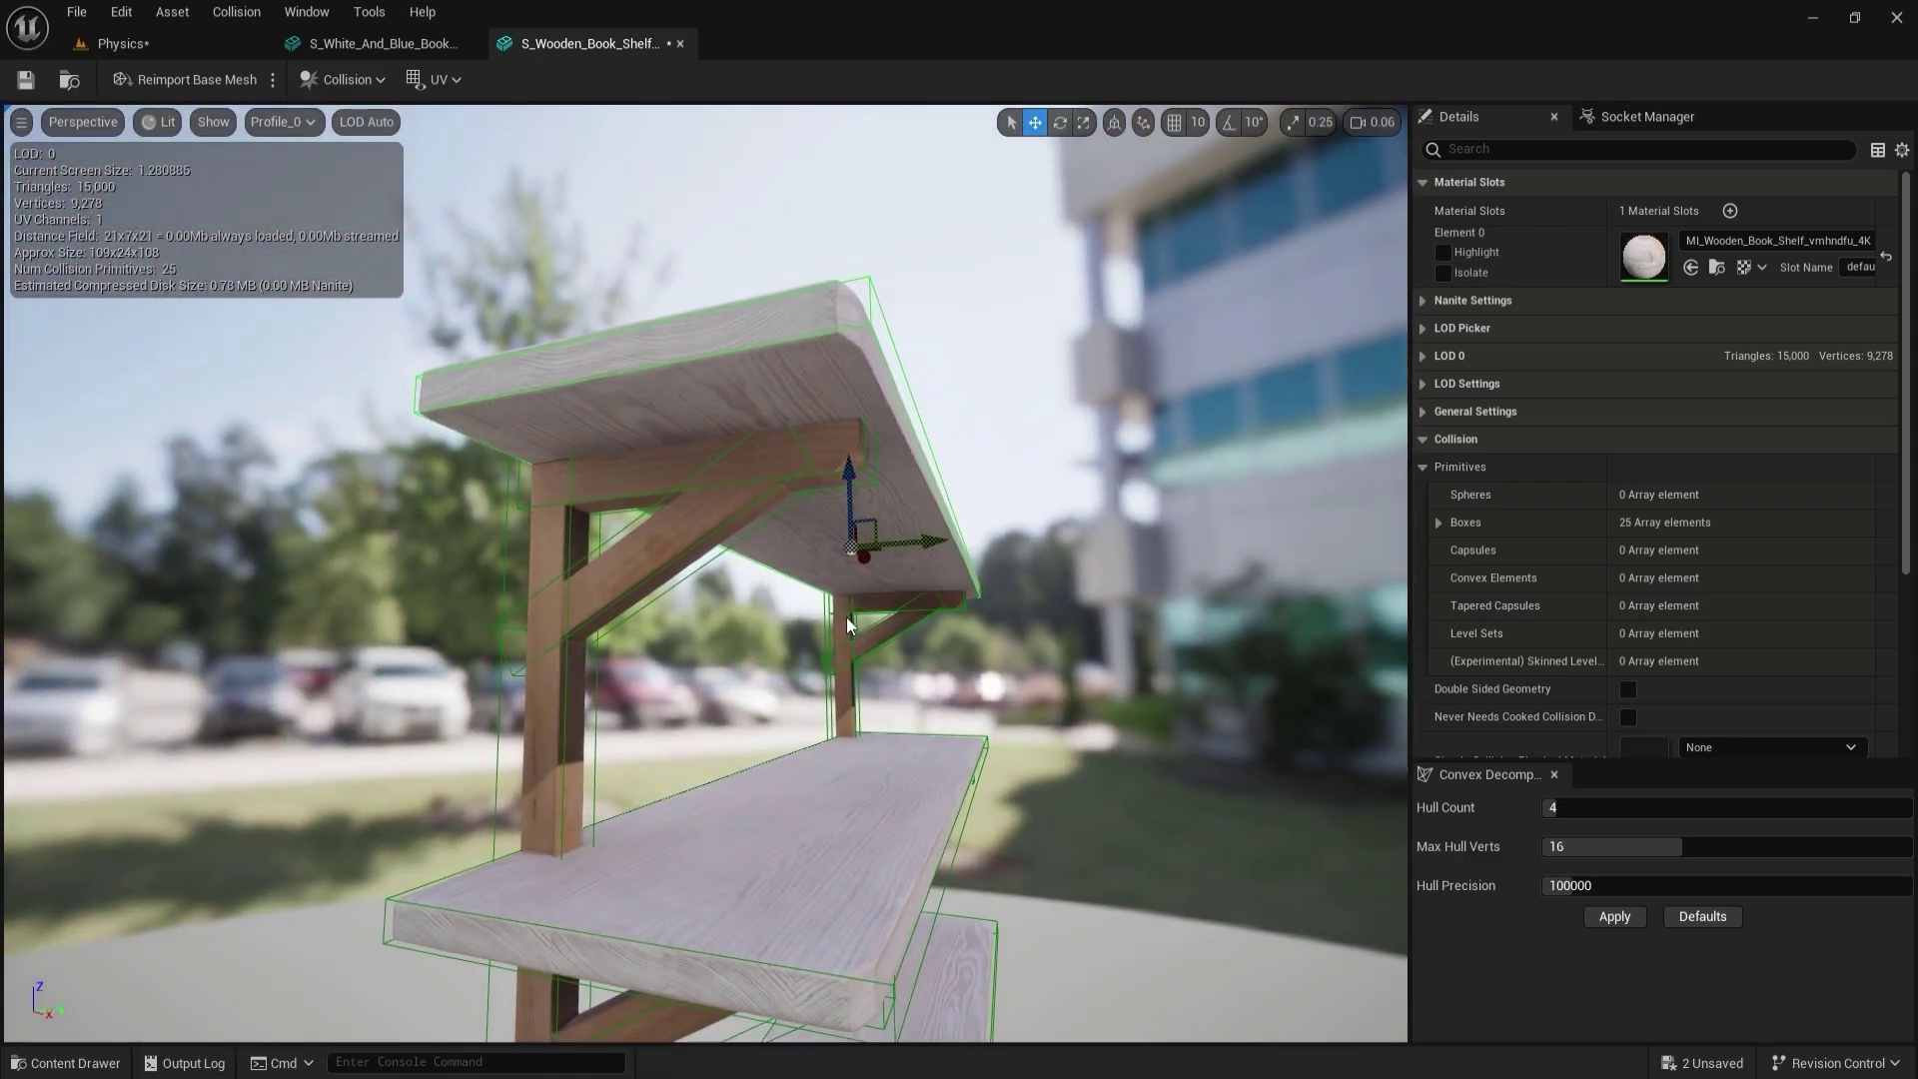
click(25, 80)
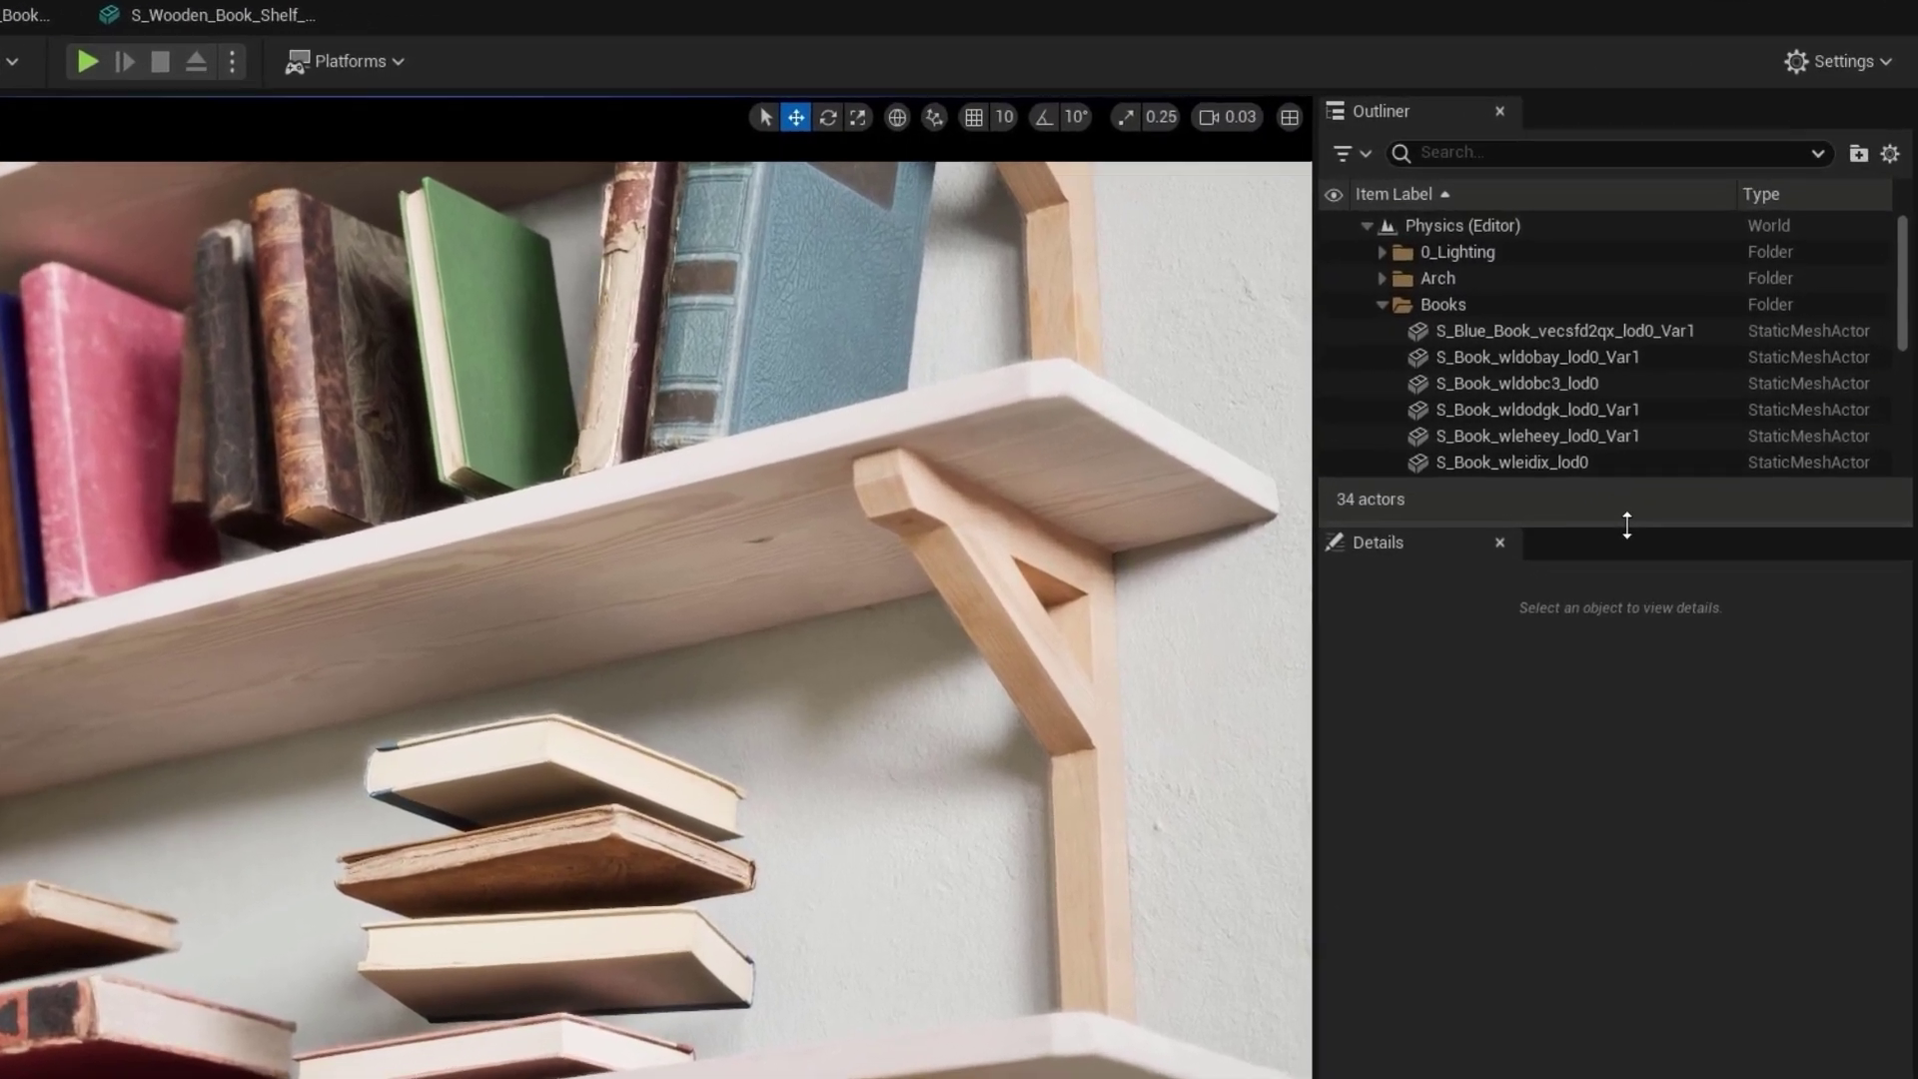
Step: Select all 18 book actors in the Outliner's Books folder
drag(1625, 424, 1625, 690)
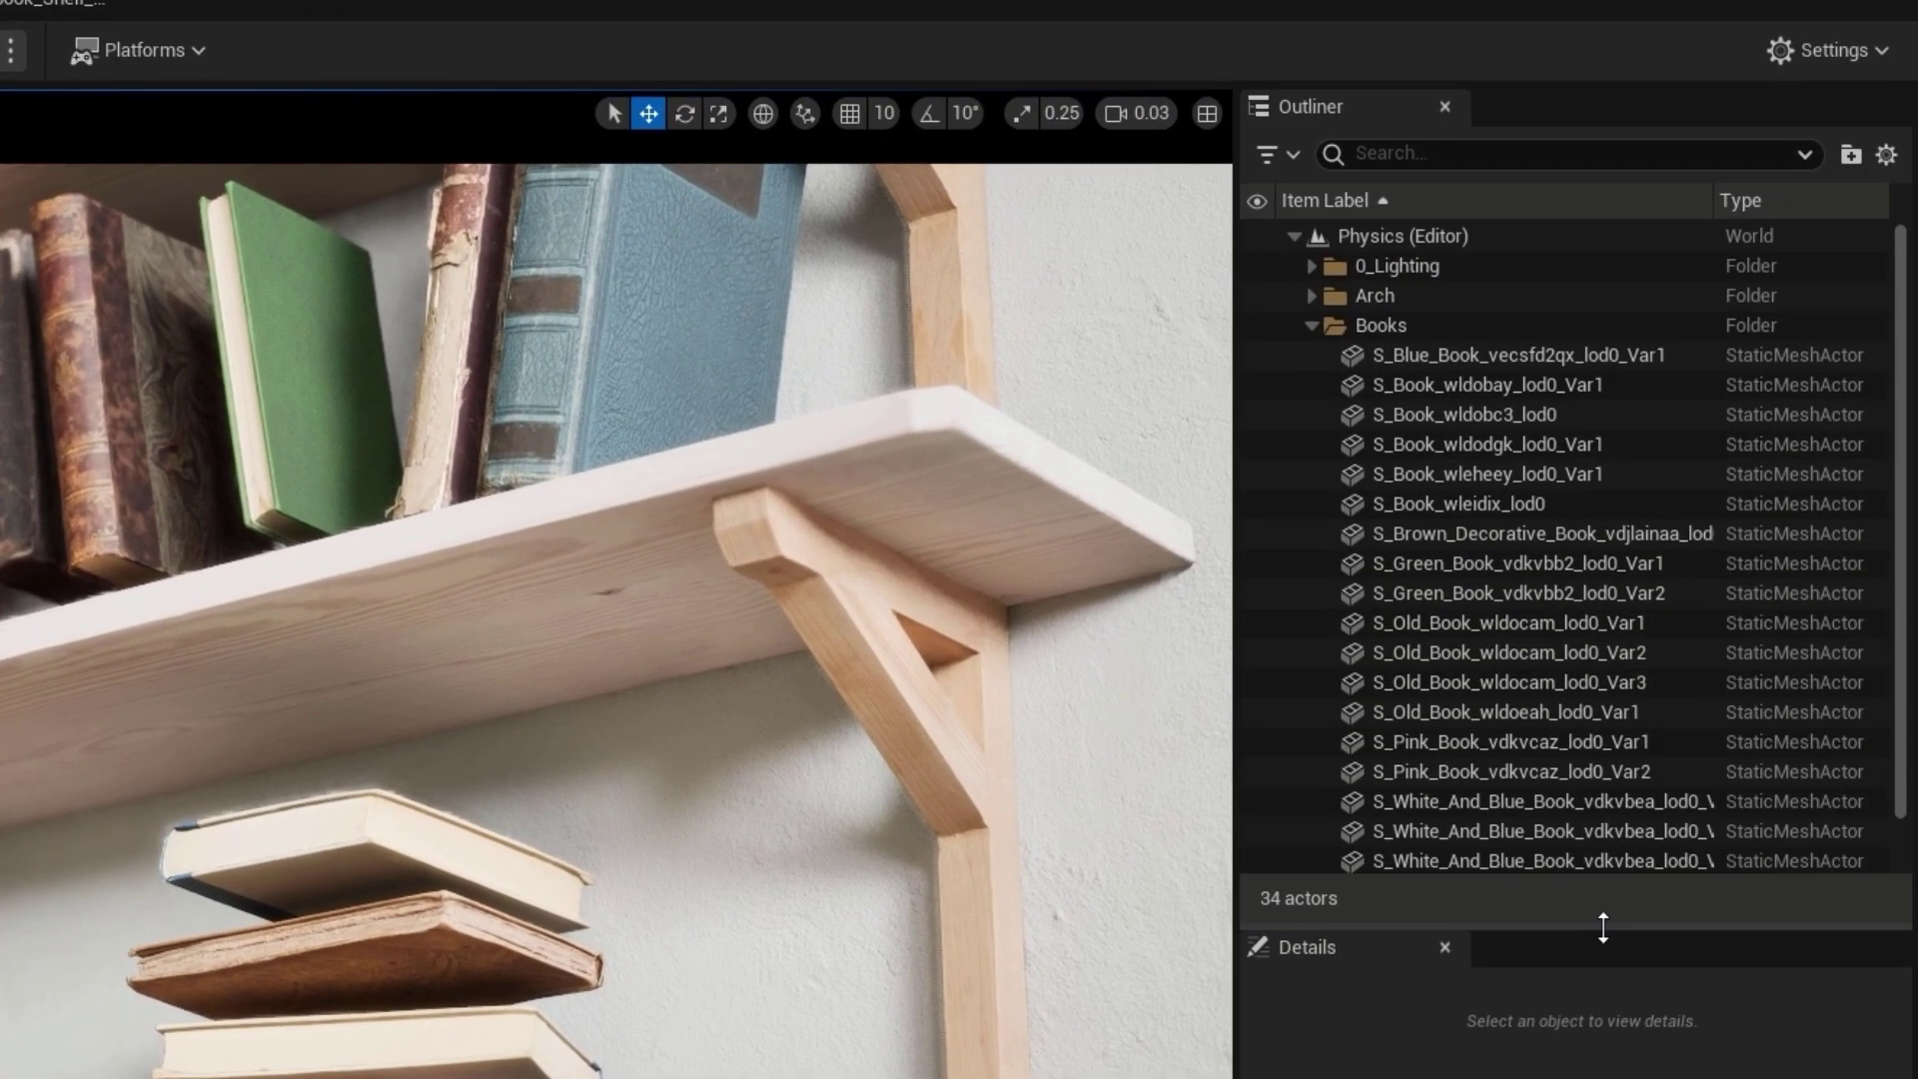
click(1450, 352)
scroll(1518, 532, down, 1)
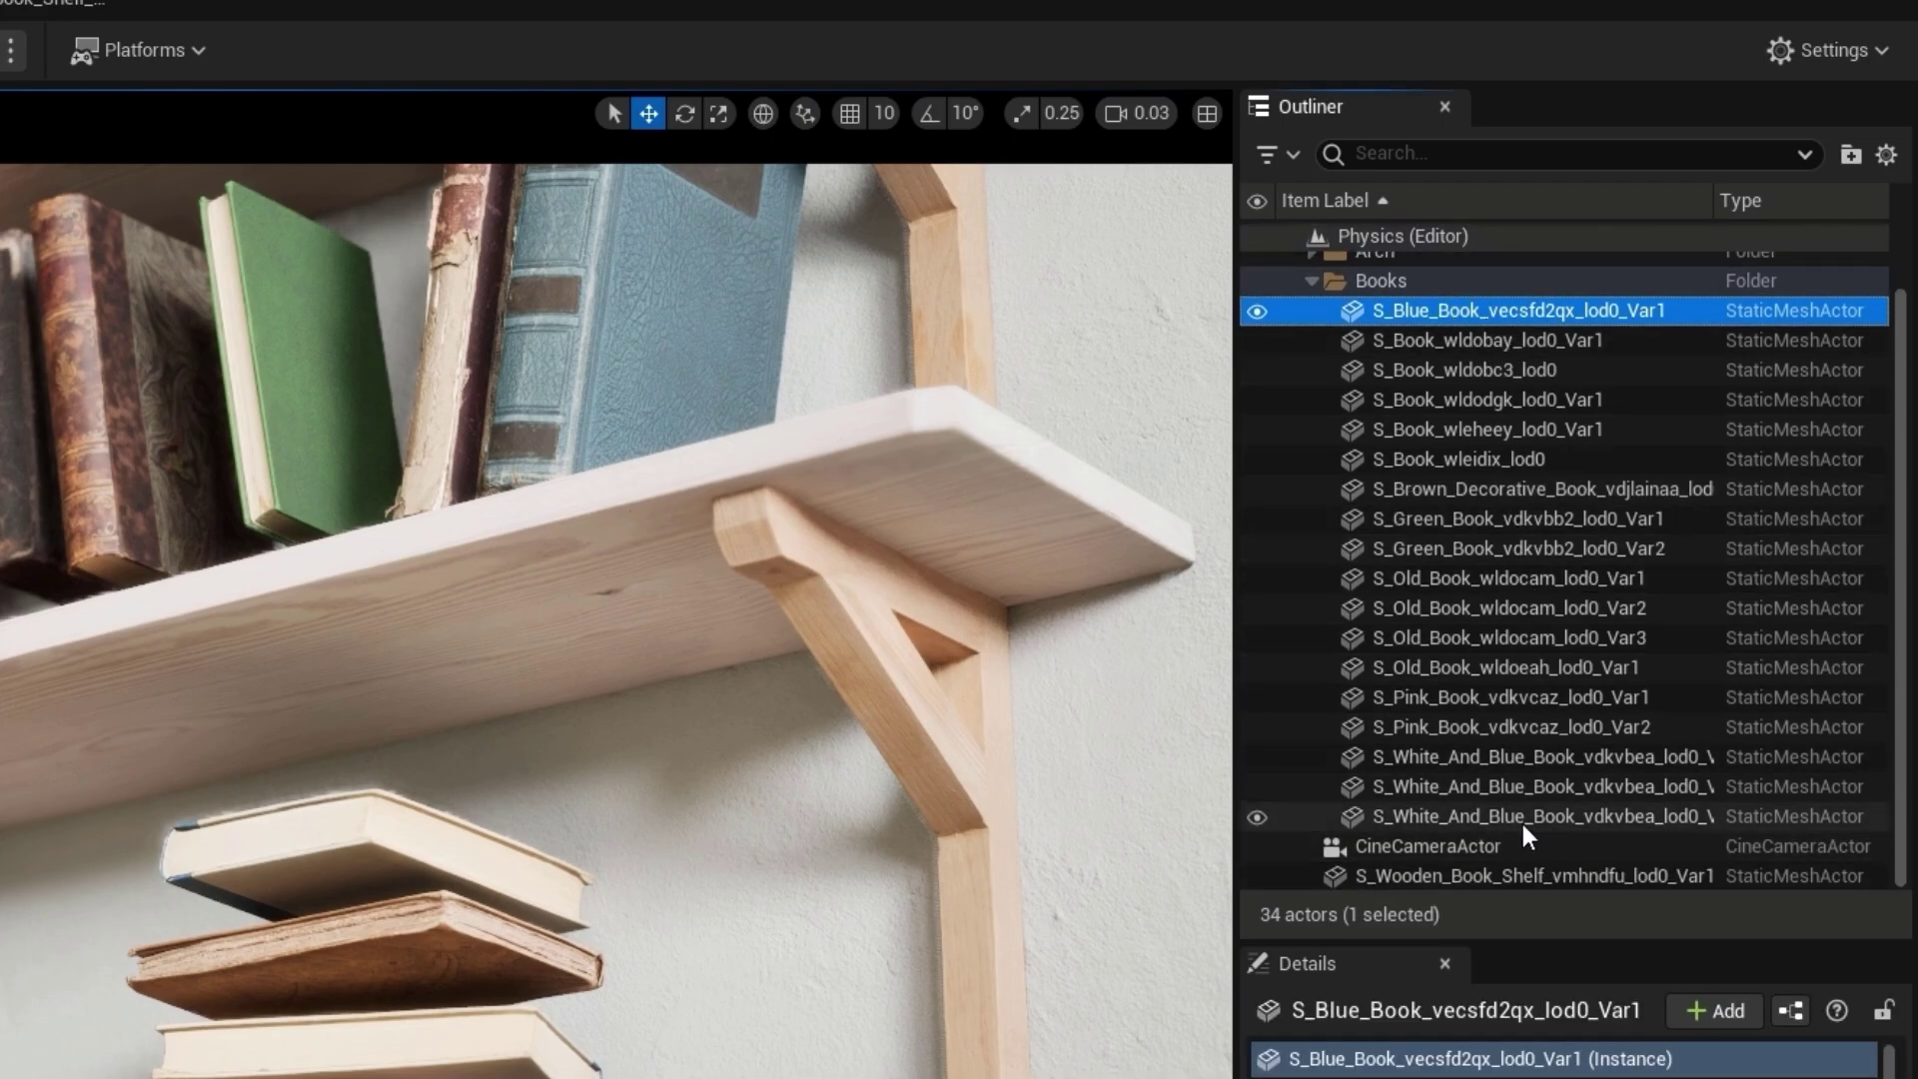
shift+click(1477, 815)
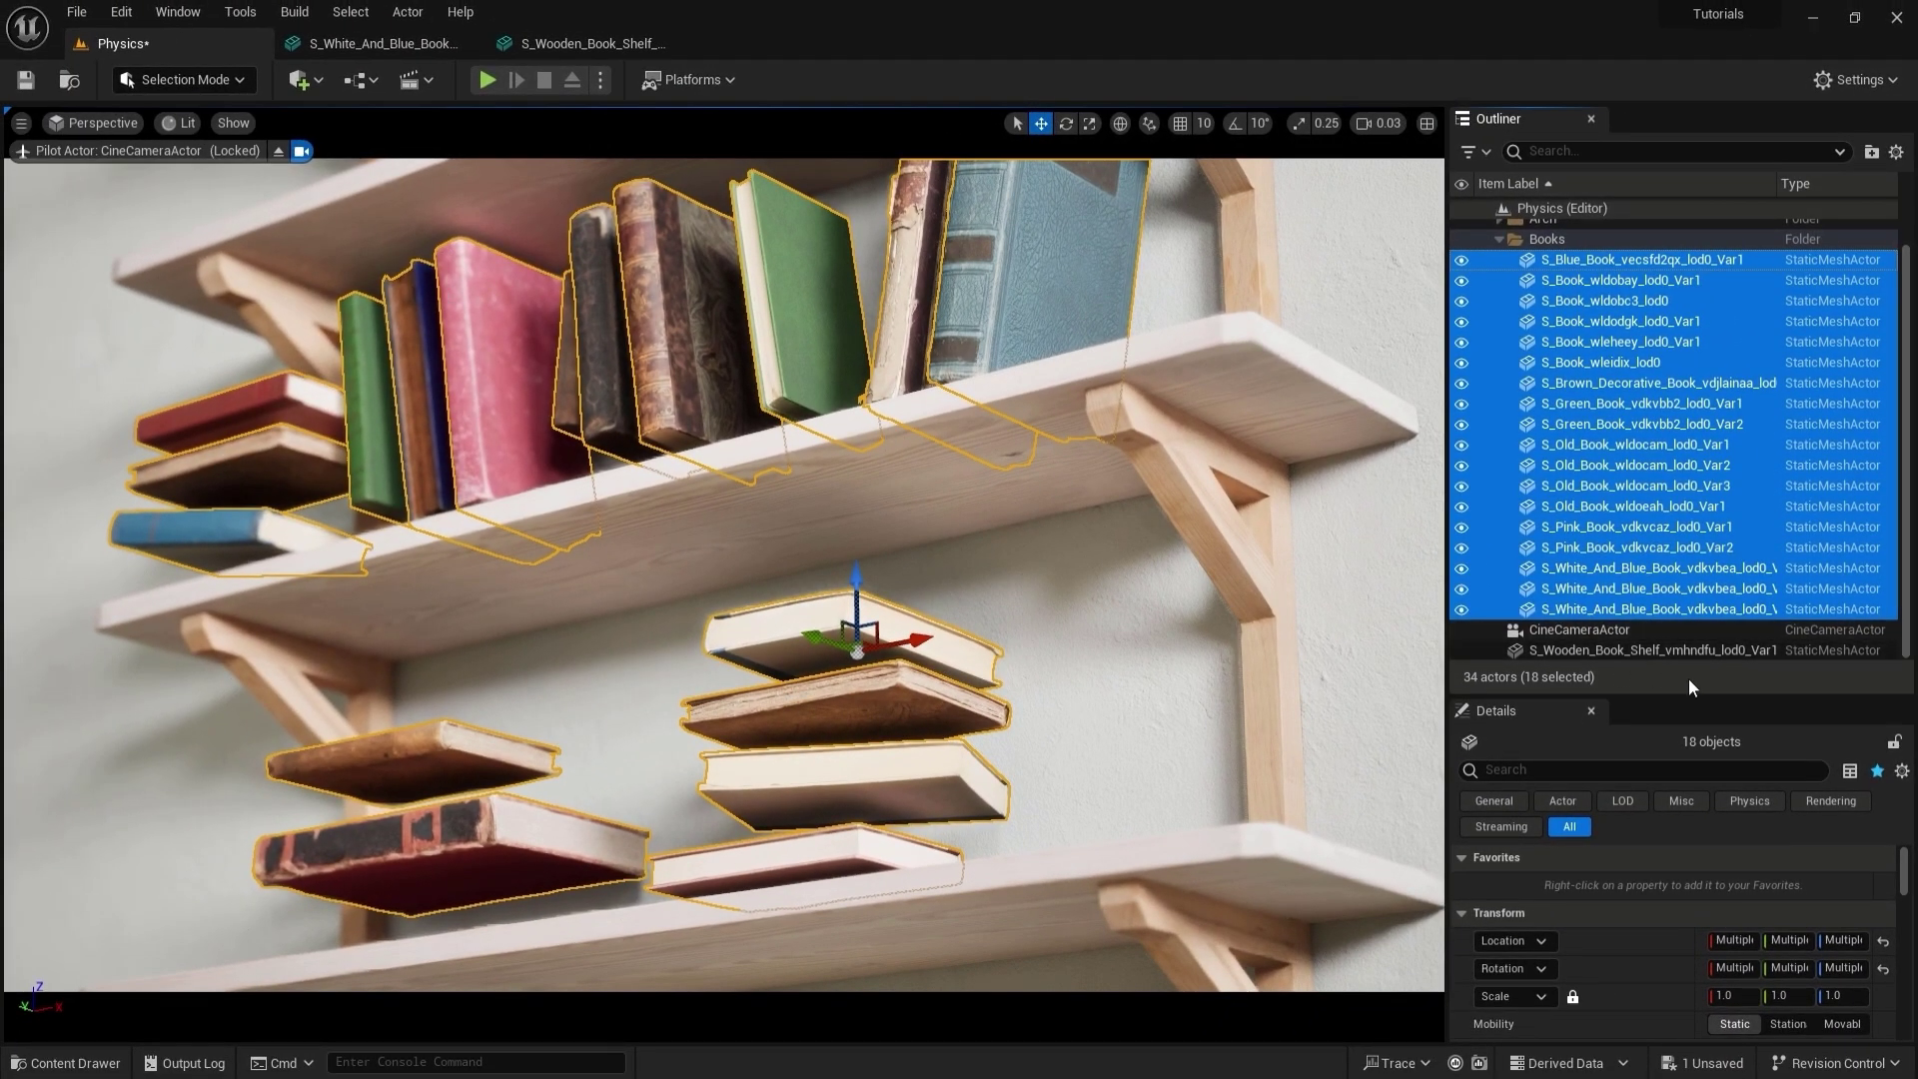
Step: Set the selected books' Mobility to Movable and enable Simulate Physics
drag(1688, 696, 1687, 388)
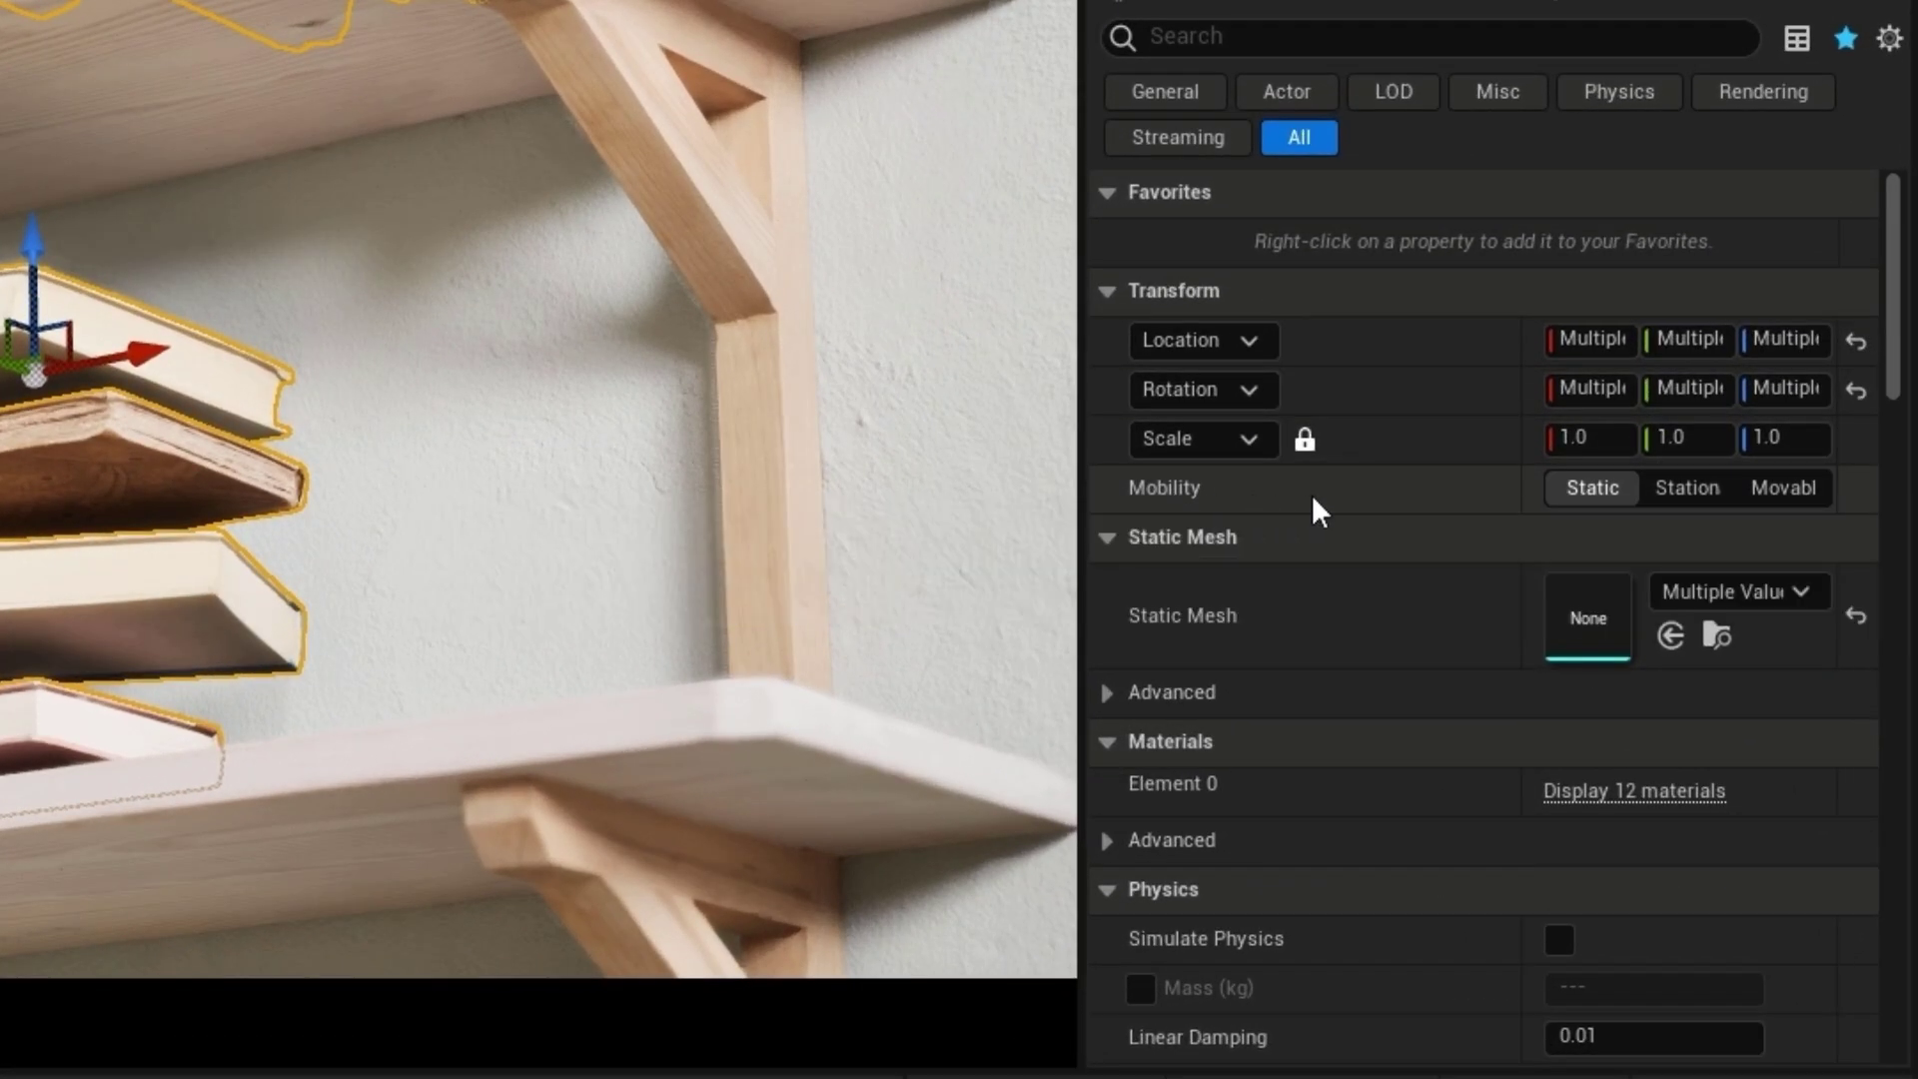
click(1792, 489)
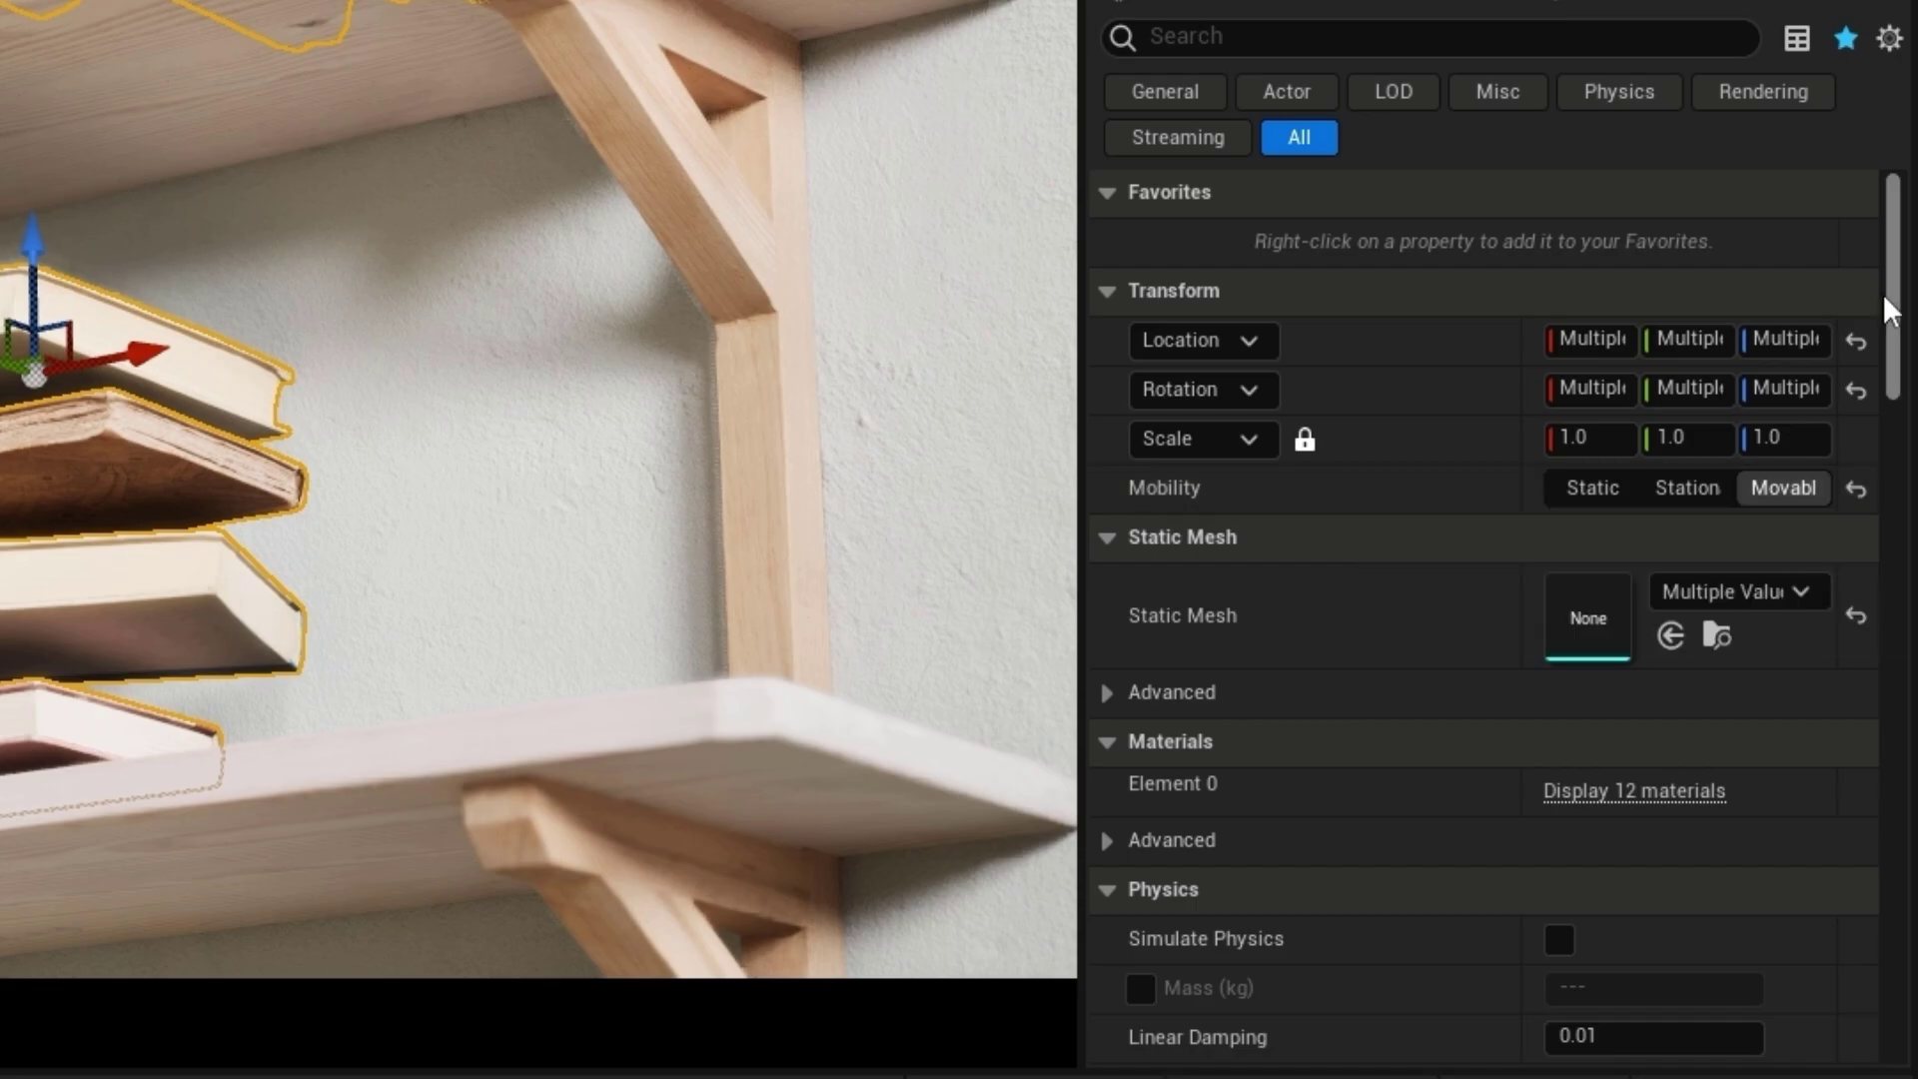
drag(1888, 294, 1890, 392)
scroll(1646, 336, down, 3)
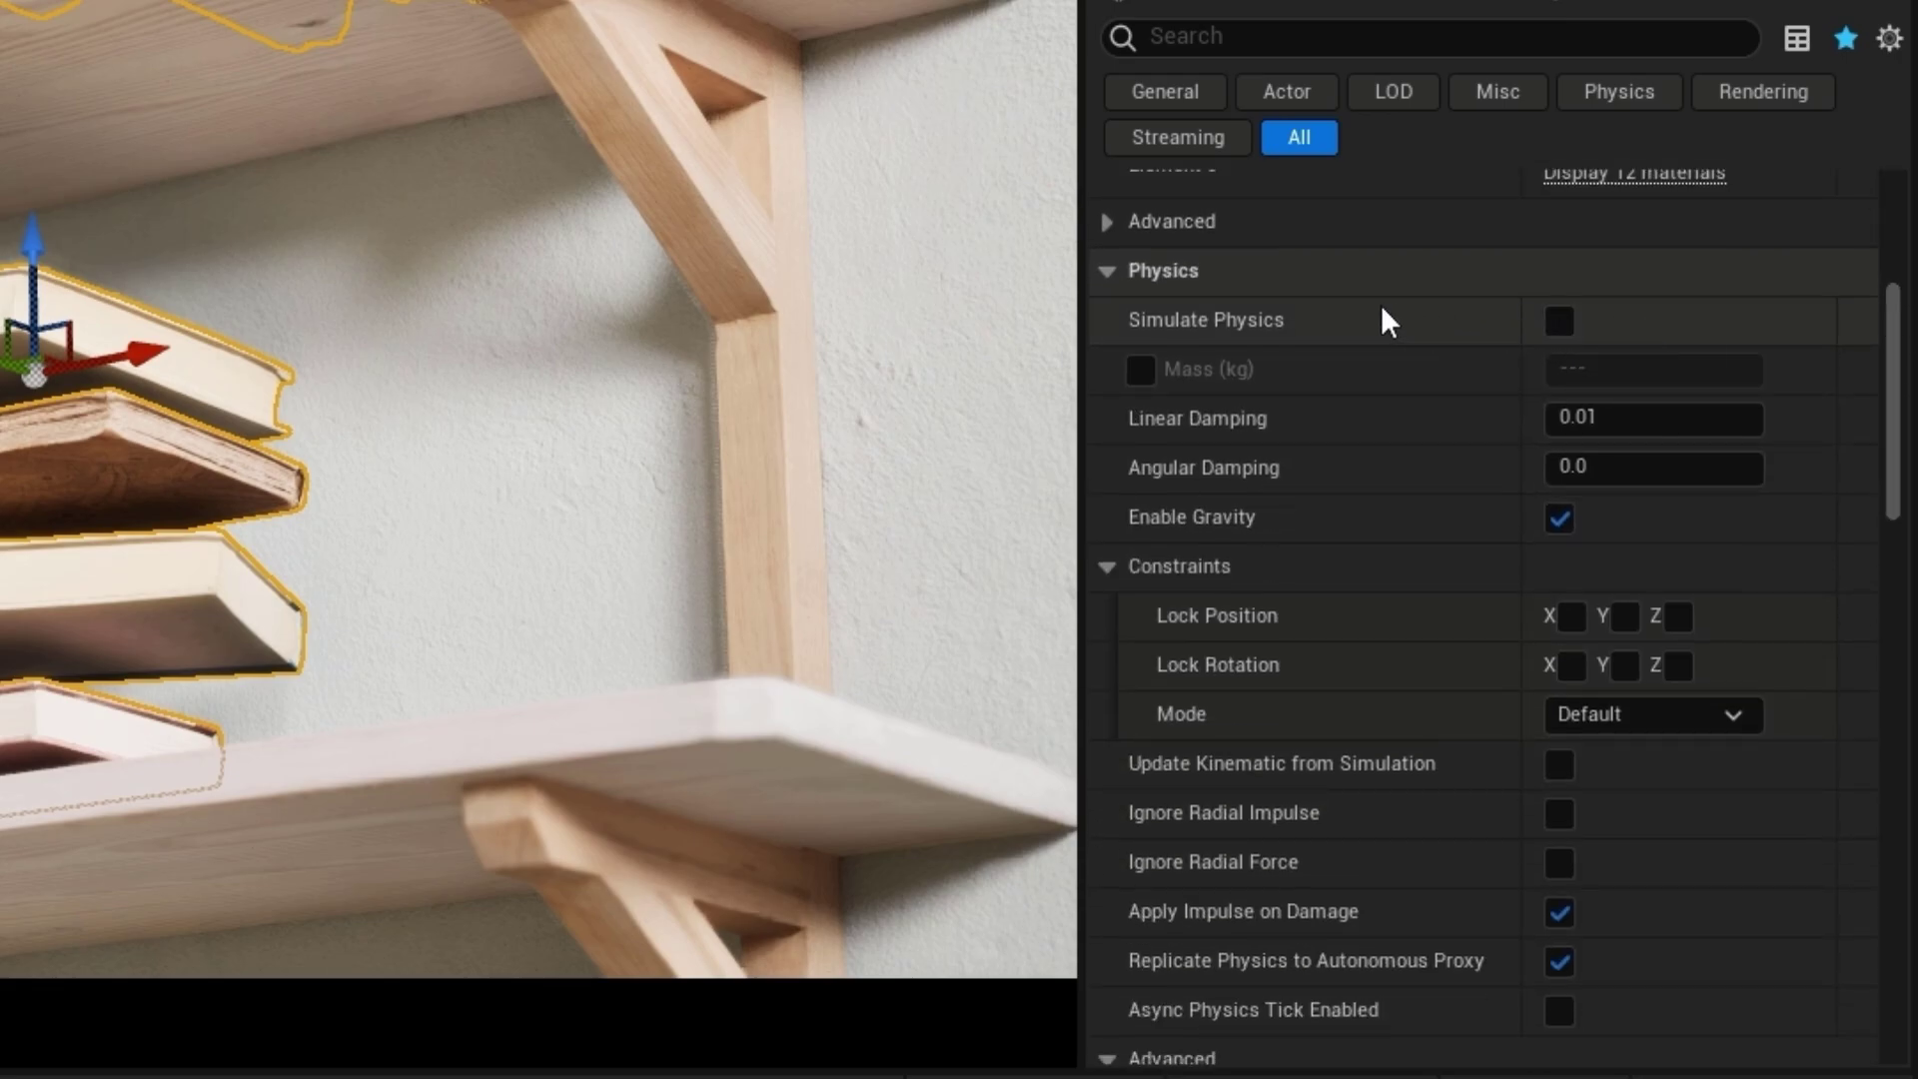
click(1559, 317)
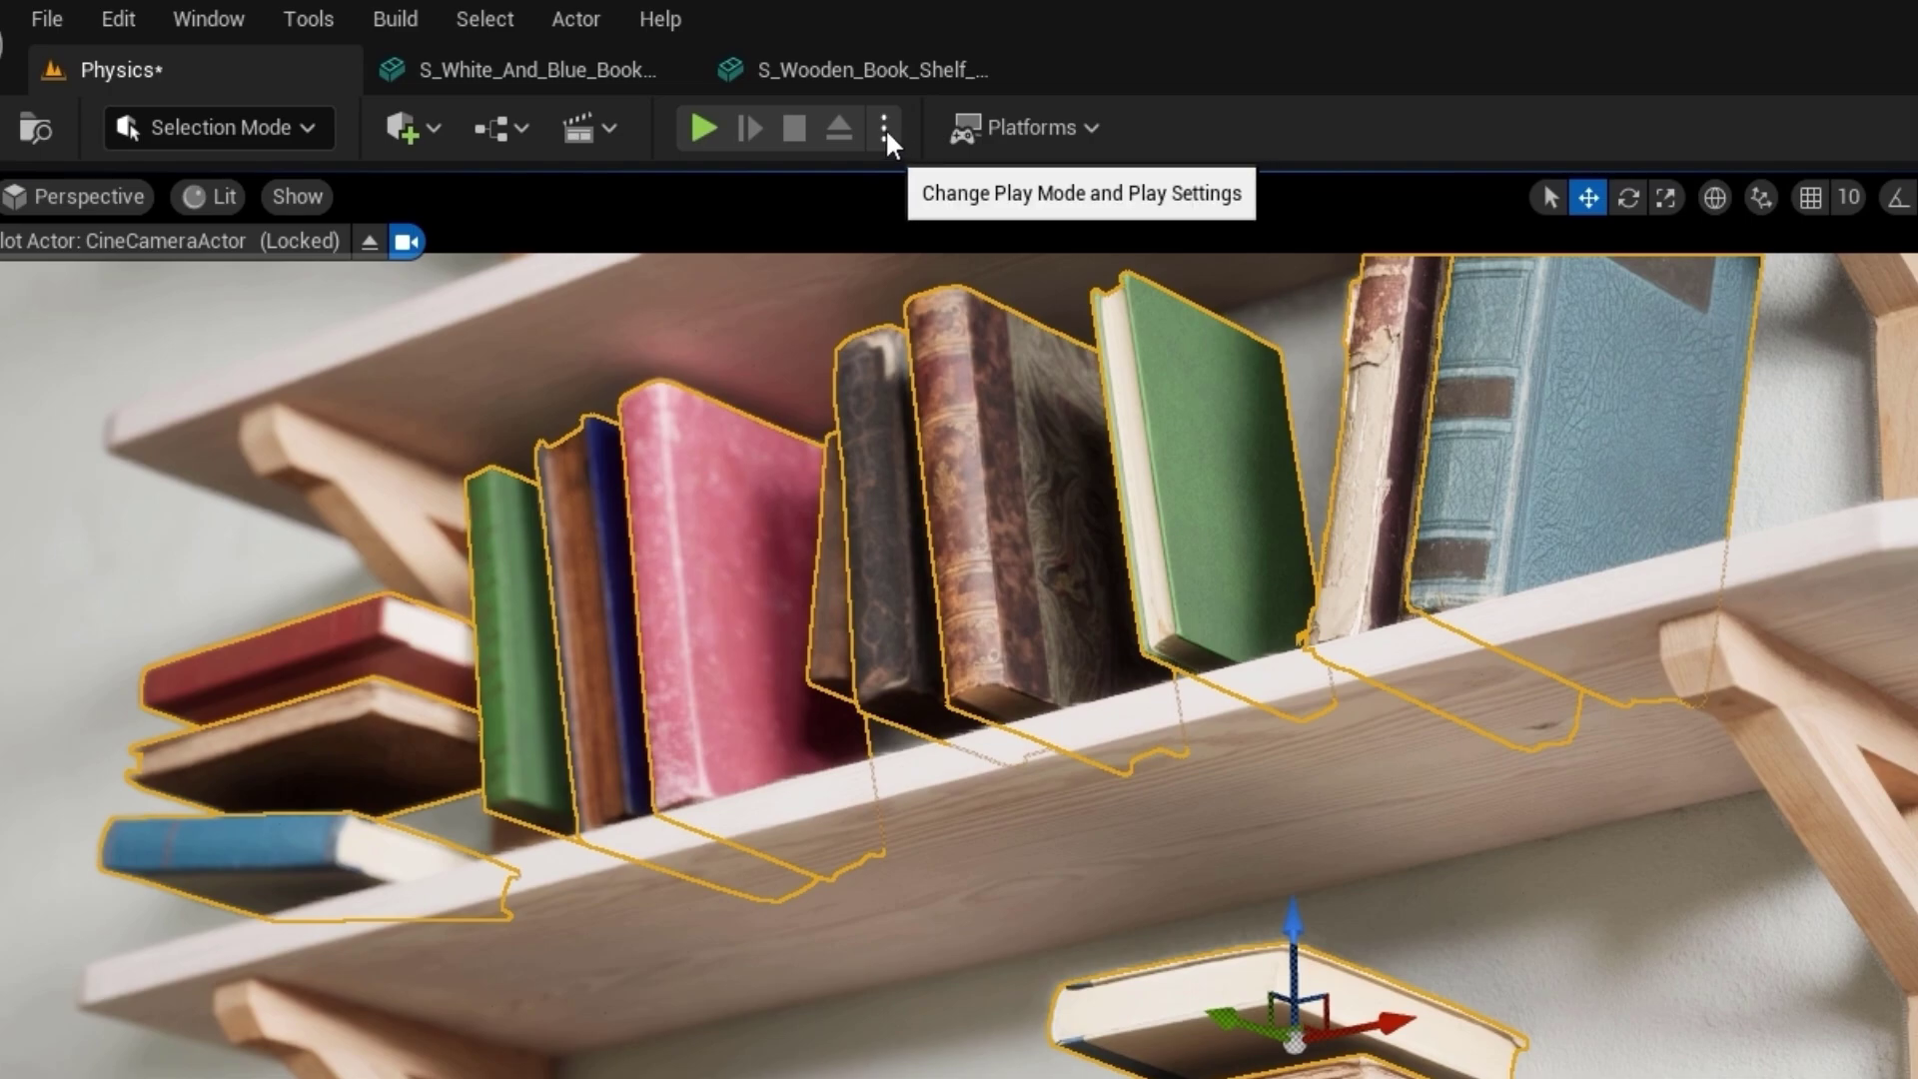
Step: Start Simulate mode and rotate the toppled green book back toward upright
click(884, 128)
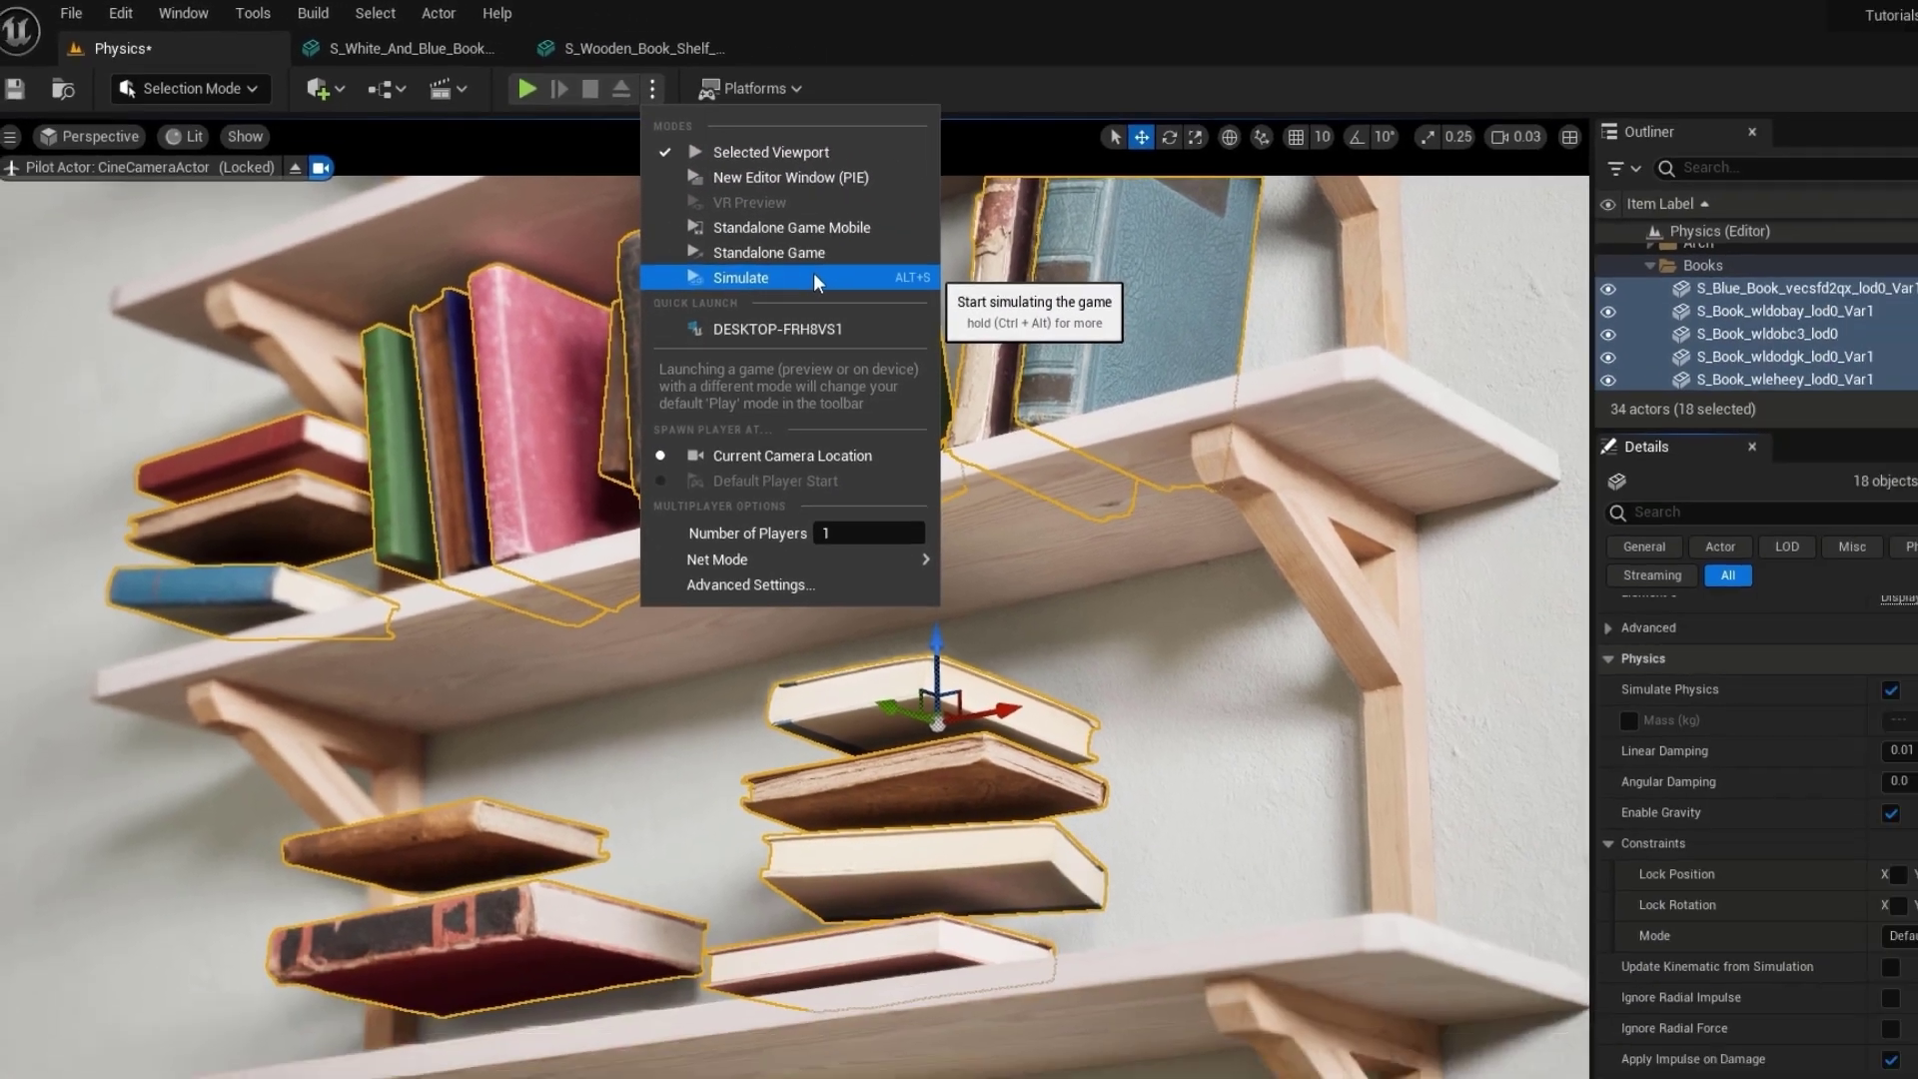
click(814, 277)
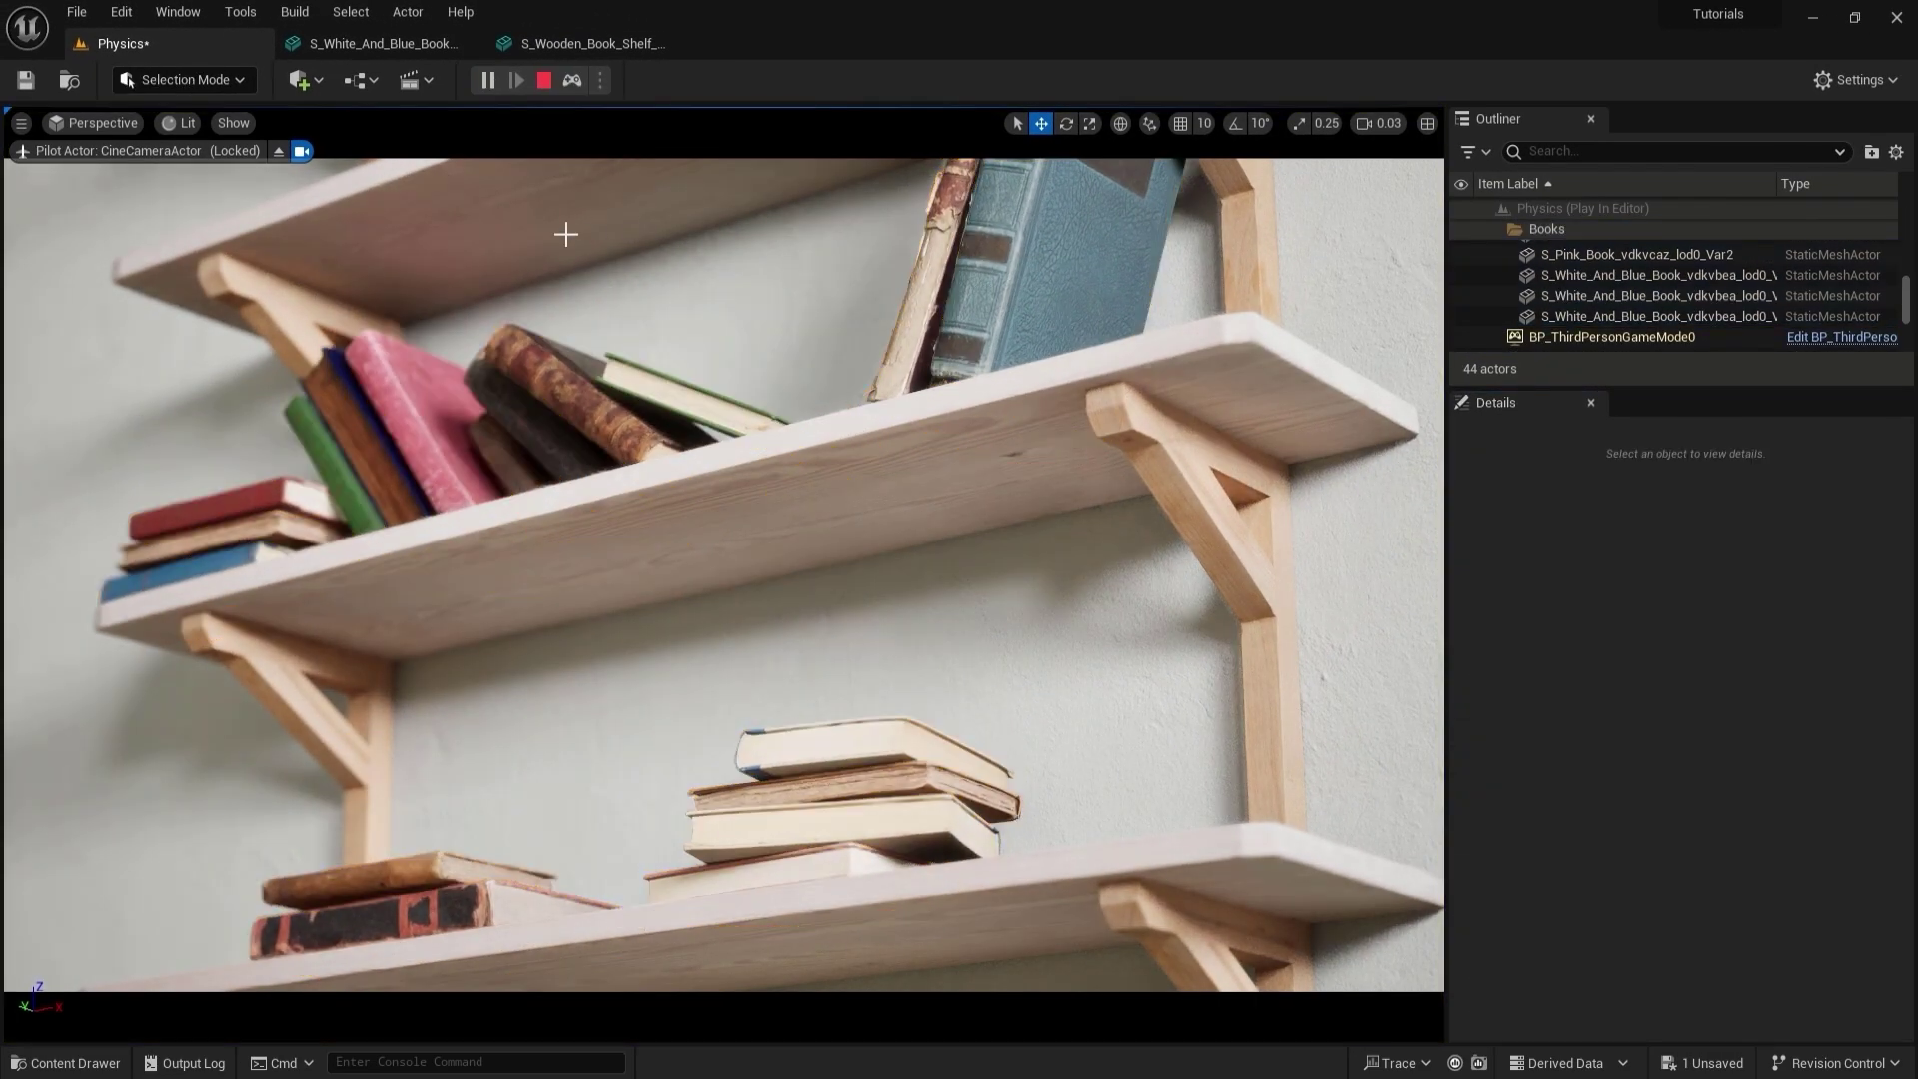
click(682, 383)
key(e)
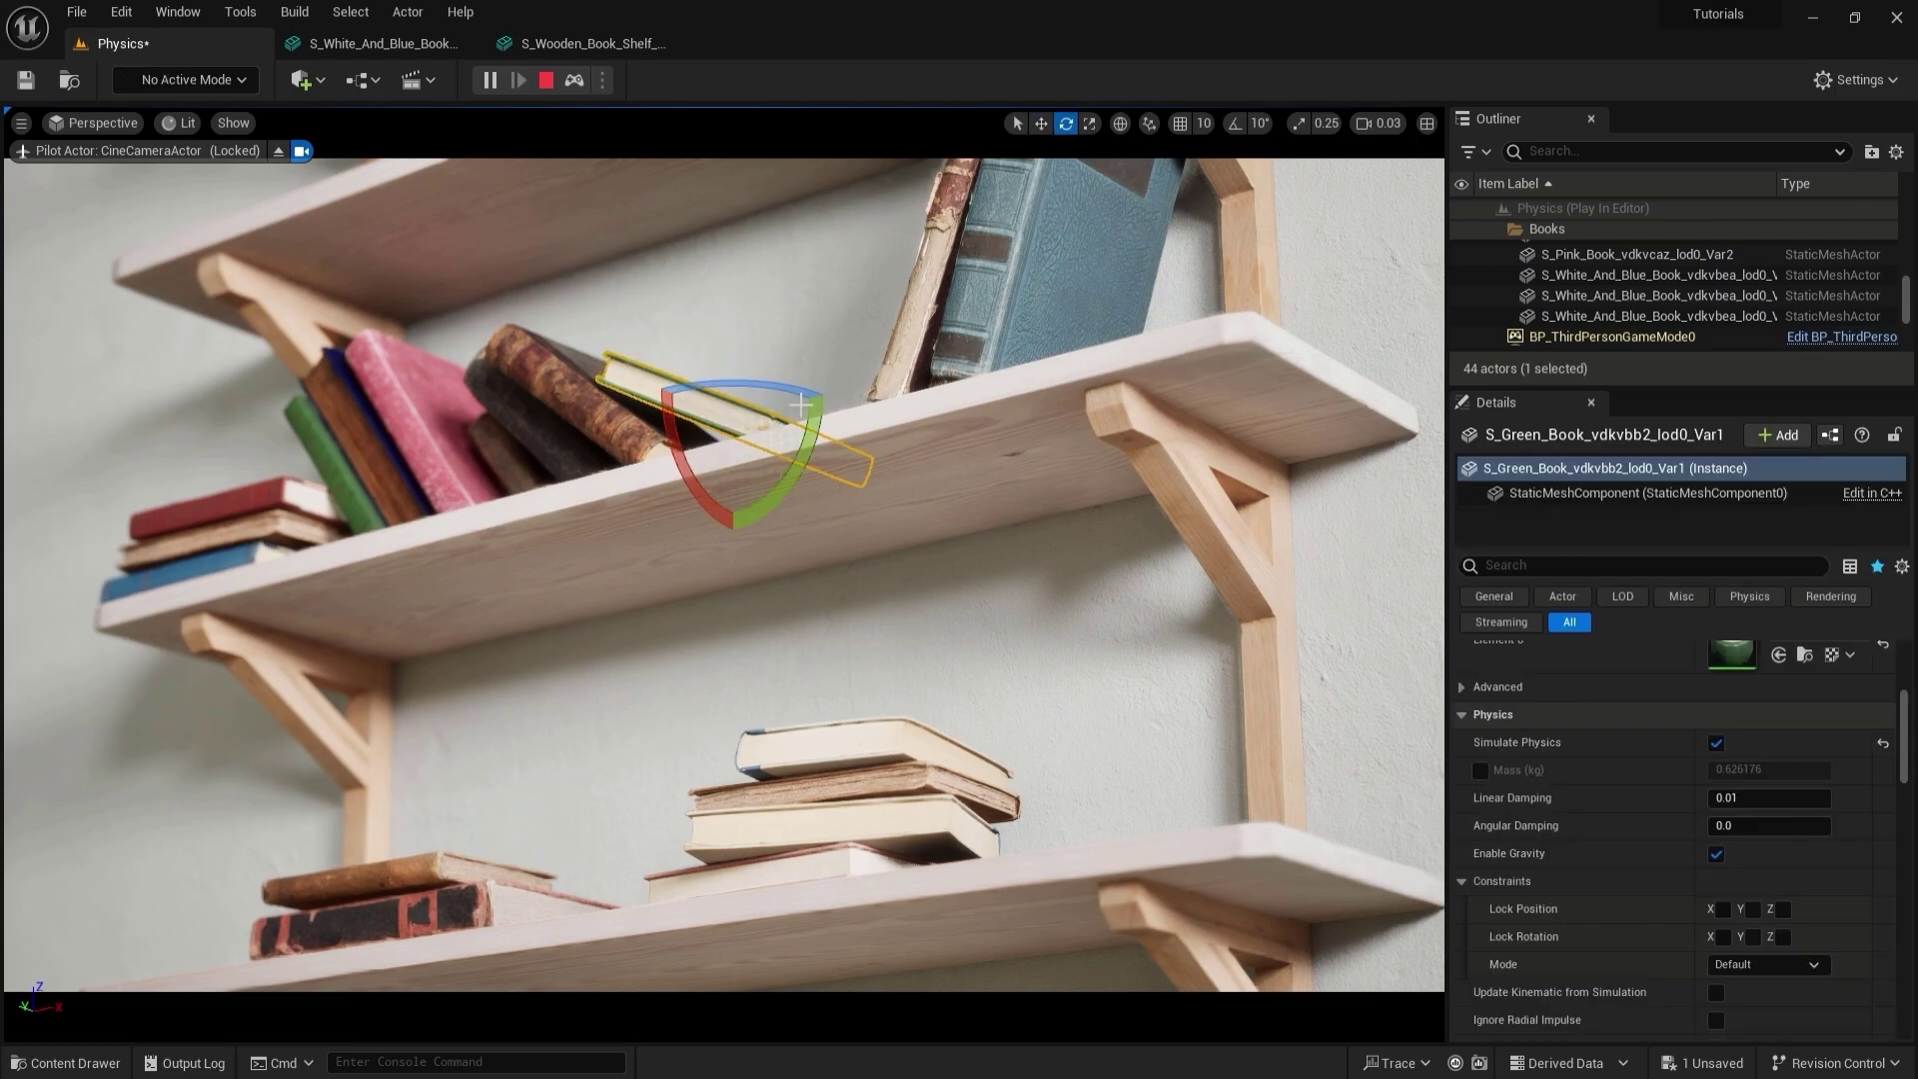
mouse_move(699, 469)
mouse_down()
mouse_move(774, 520)
mouse_move(751, 527)
mouse_up()
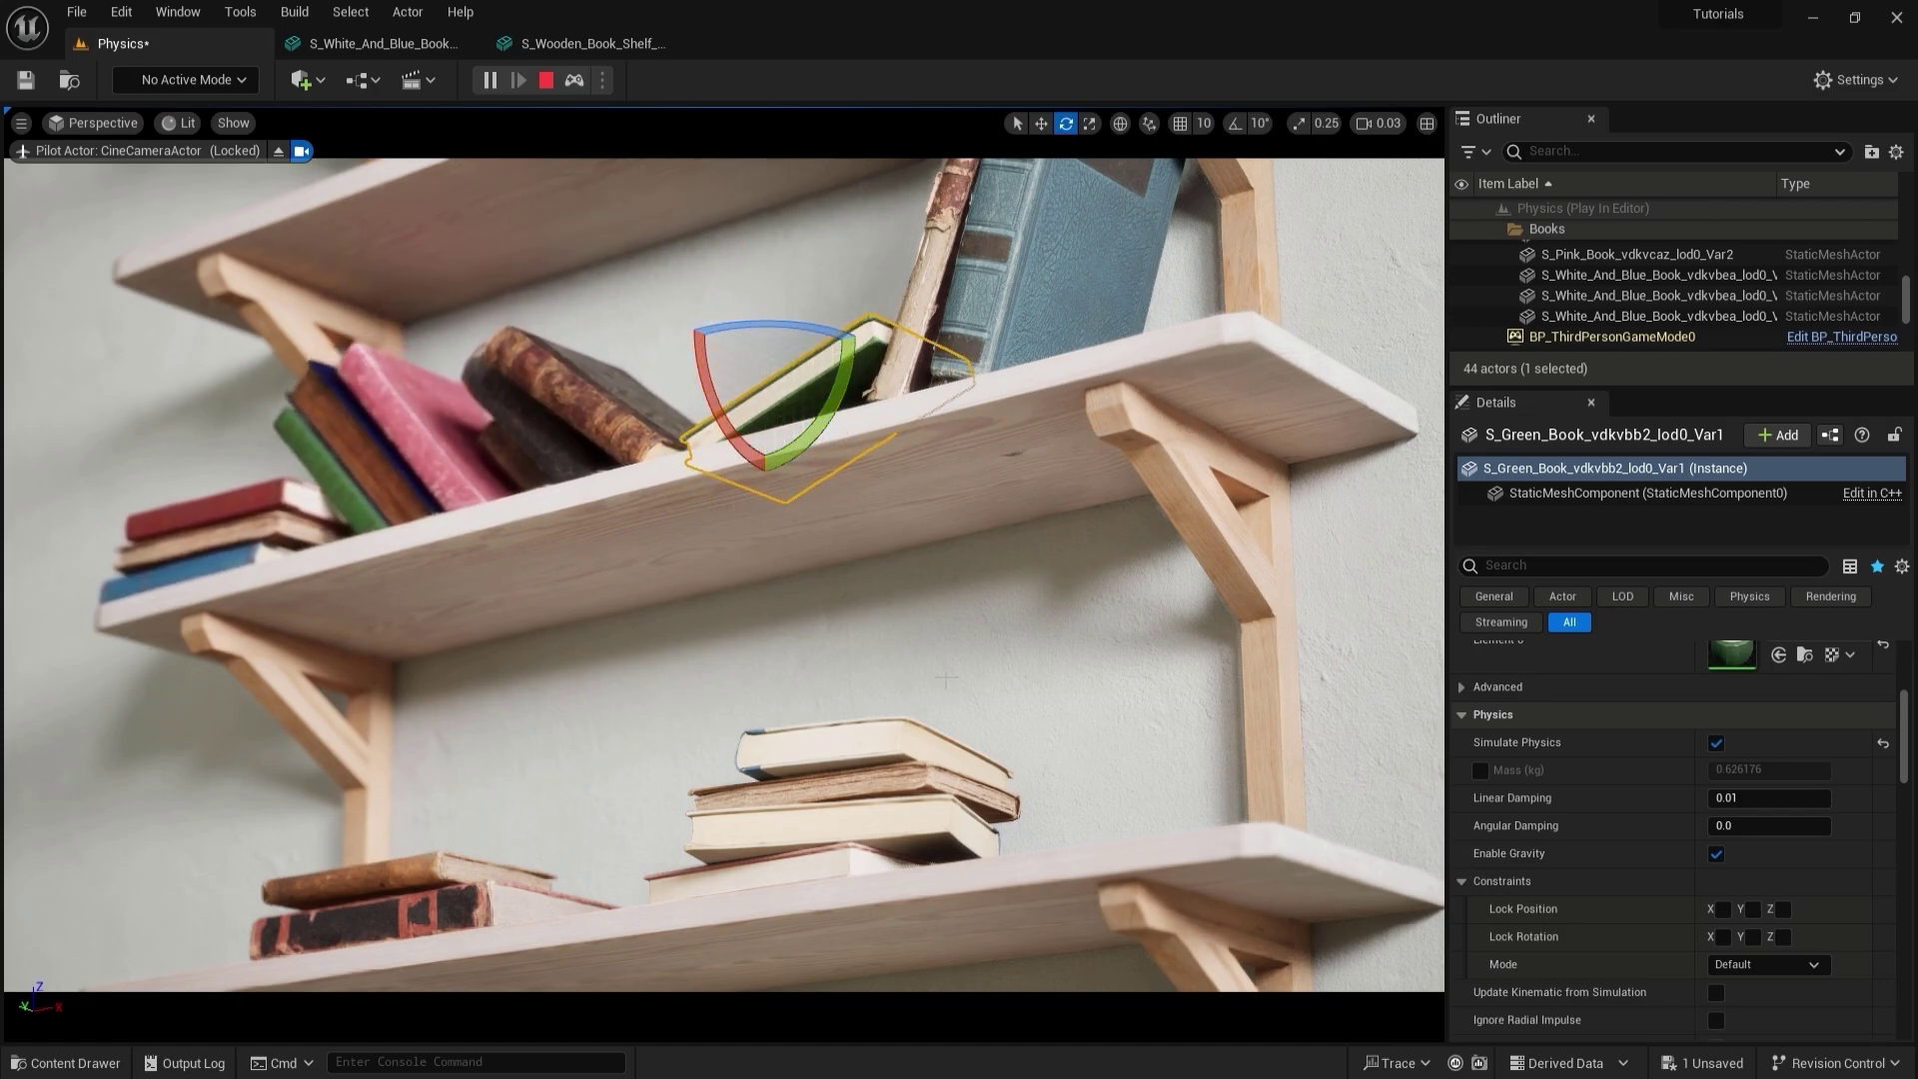
Step: Lift the top book off the lower stack and release it to drop
click(835, 755)
key(w)
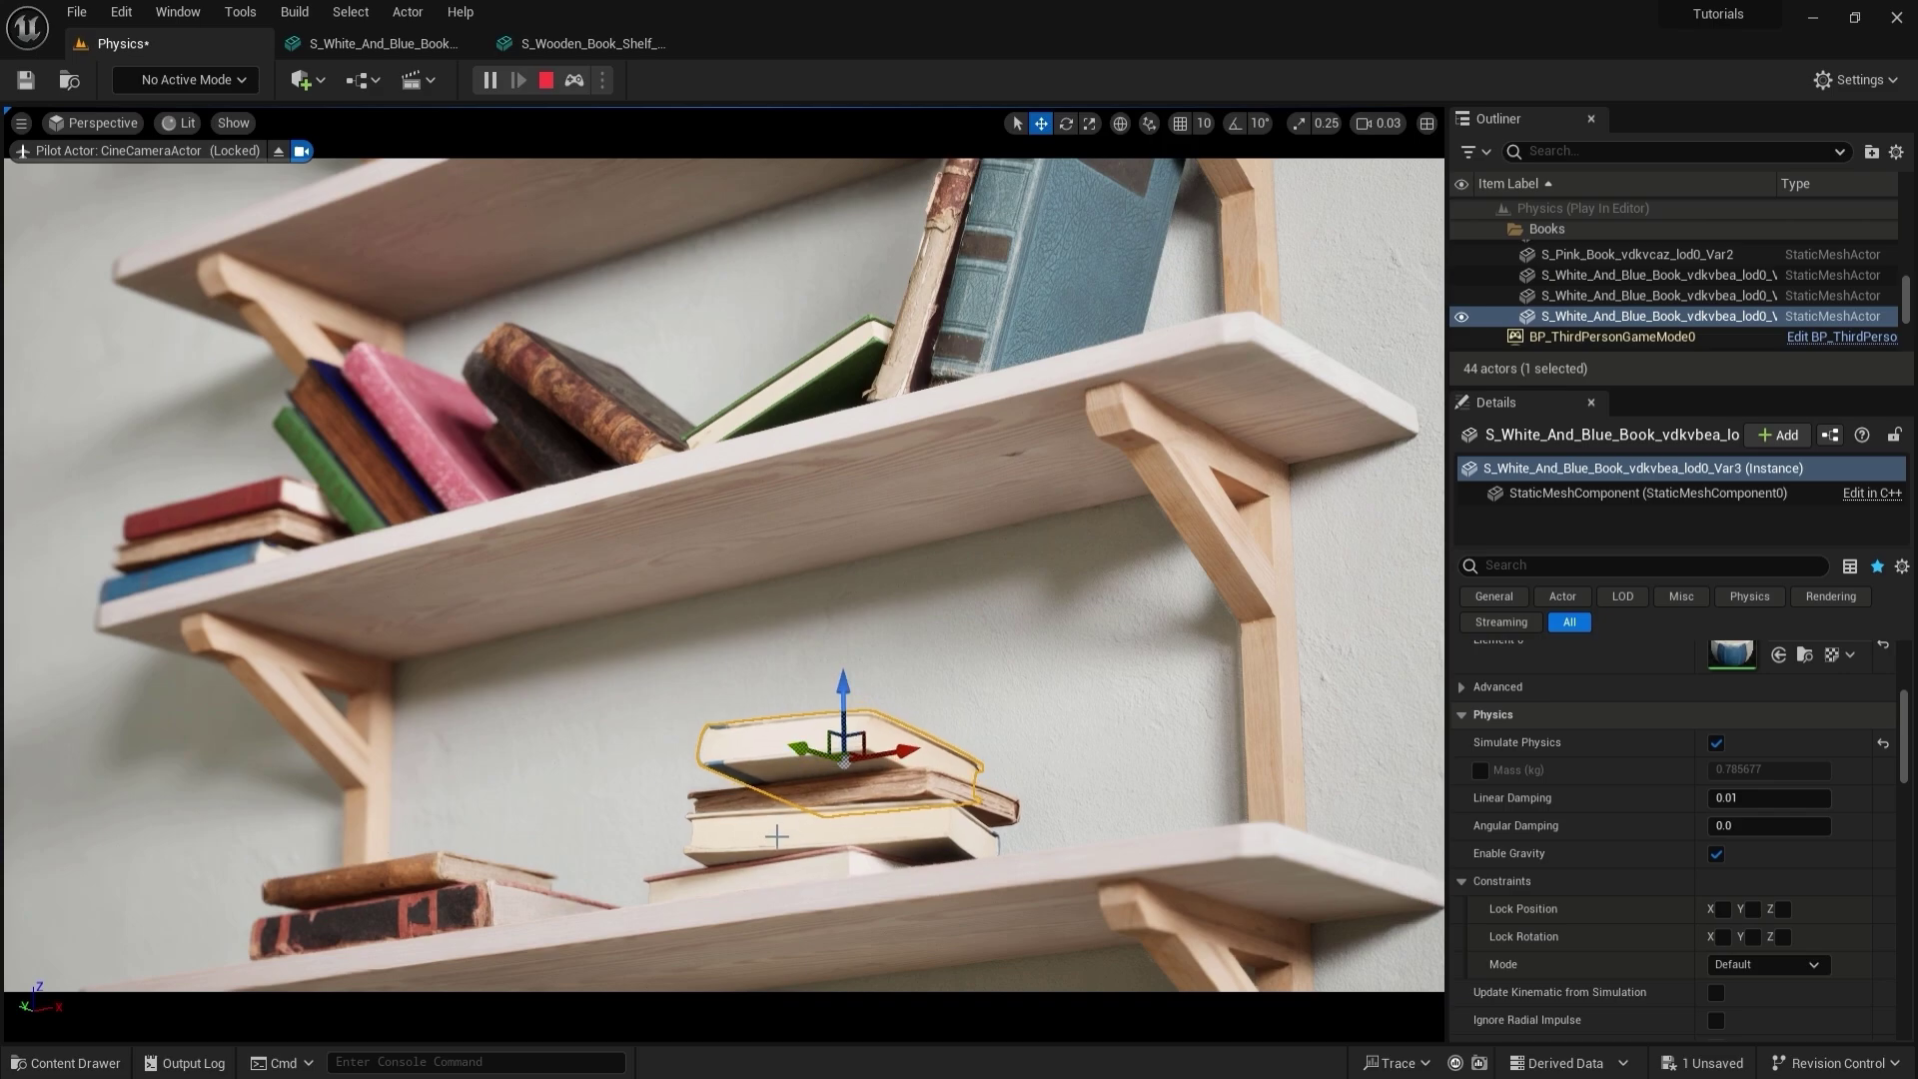
drag(835, 754, 1035, 744)
key(Escape)
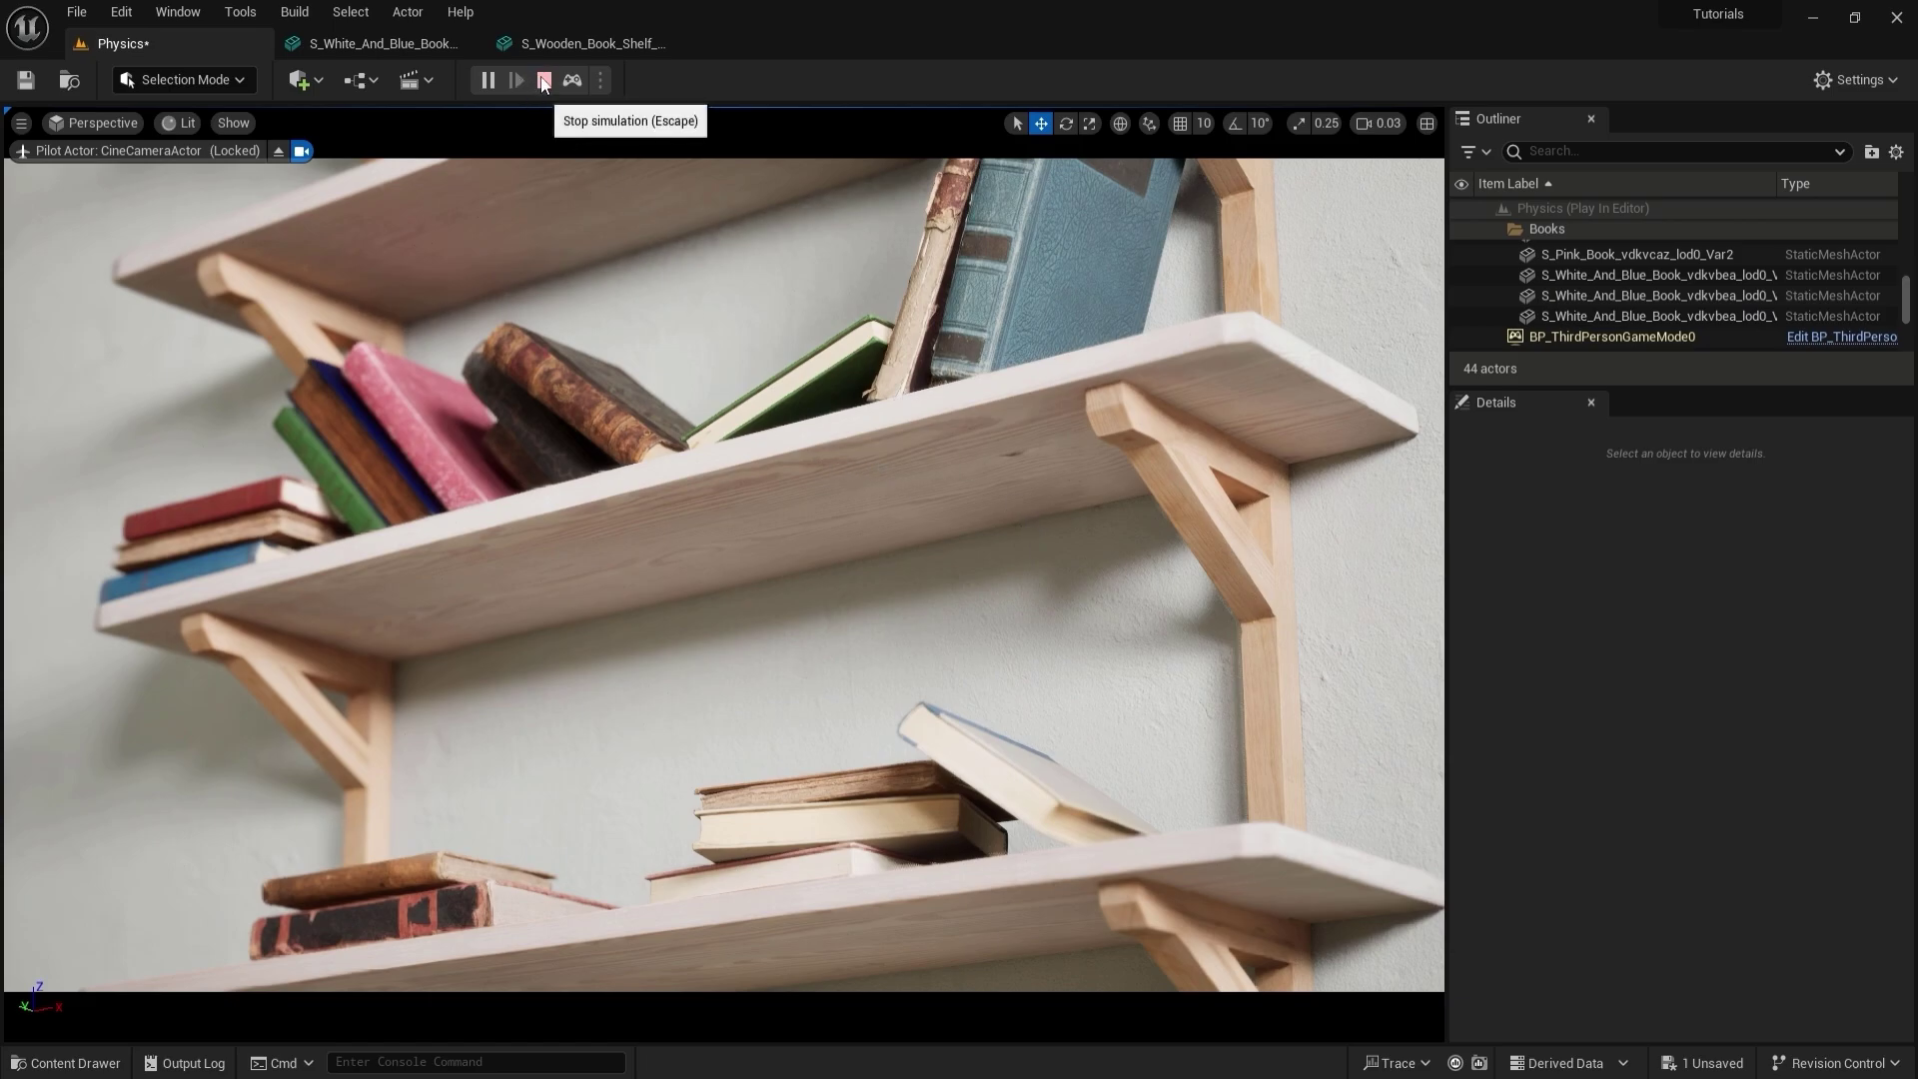
Step: Stop and restart the physics simulation to let the books settle again
click(545, 82)
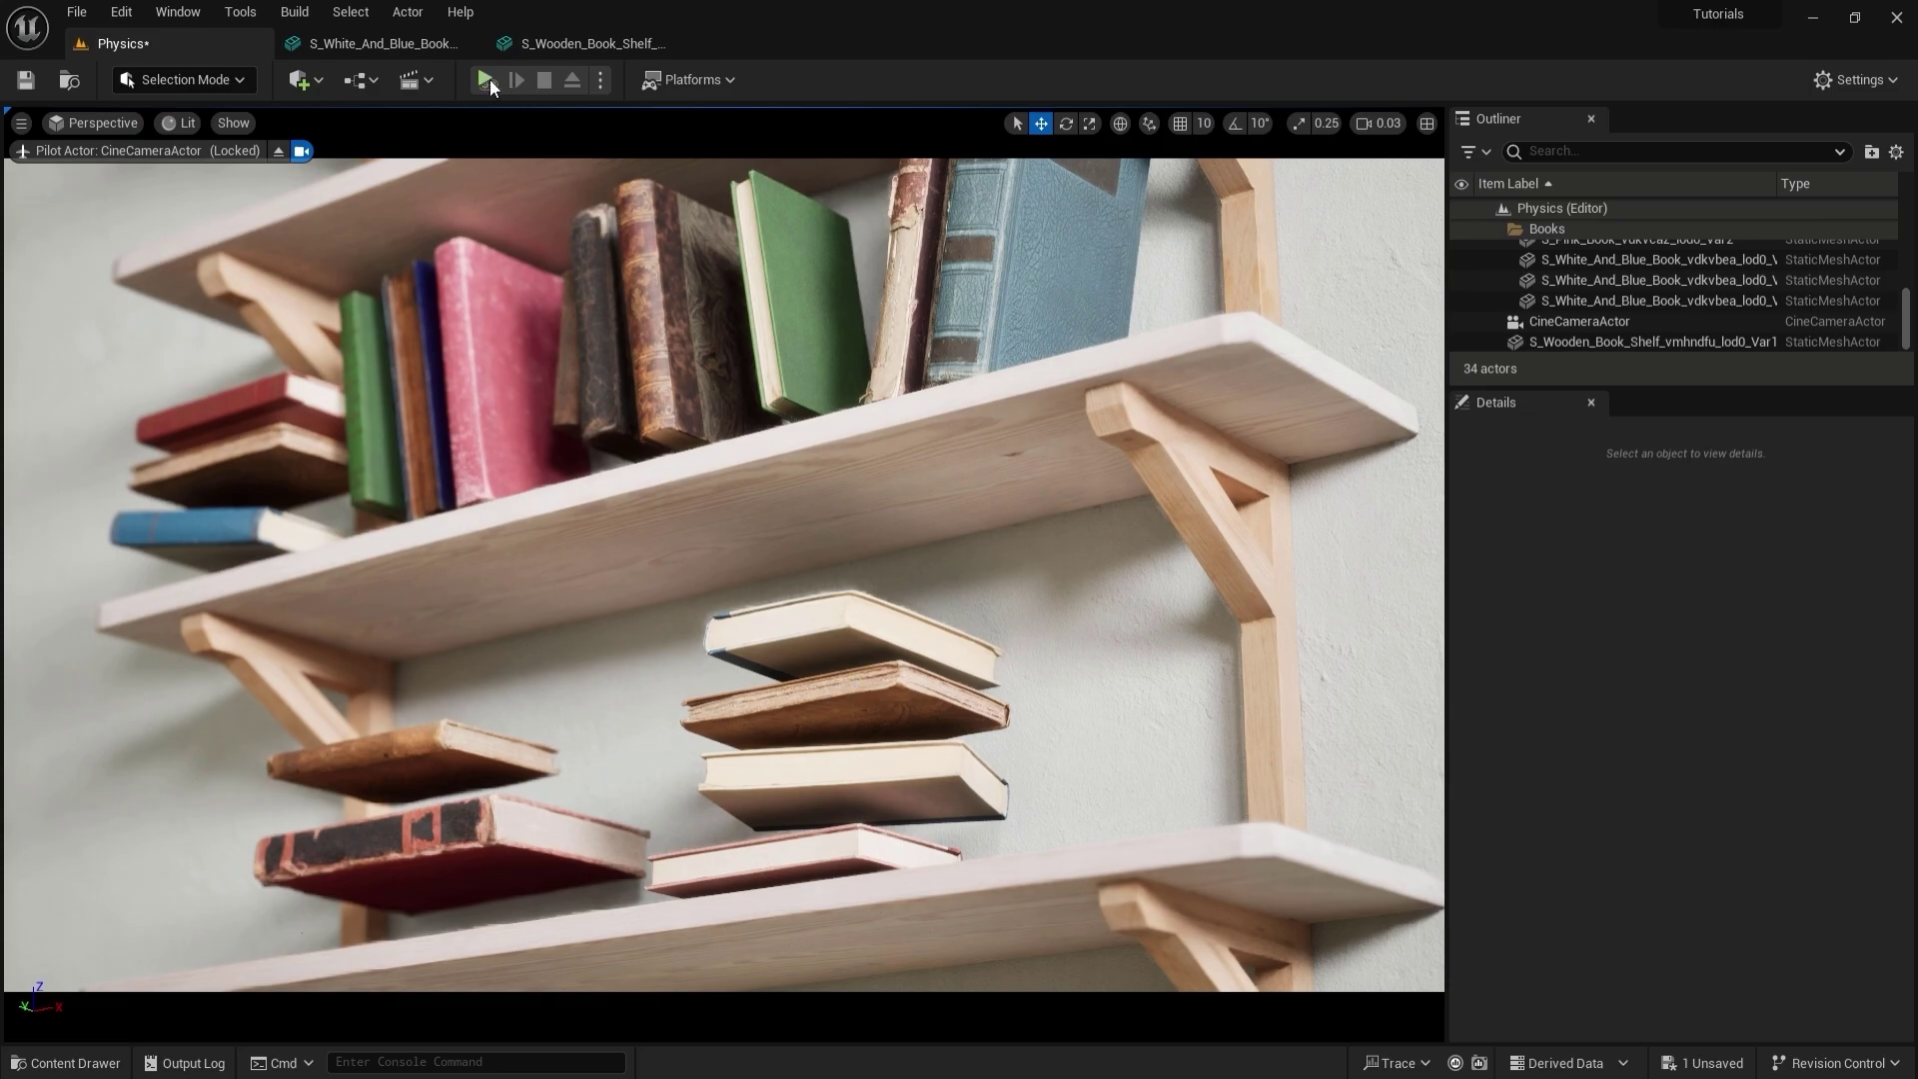
click(486, 81)
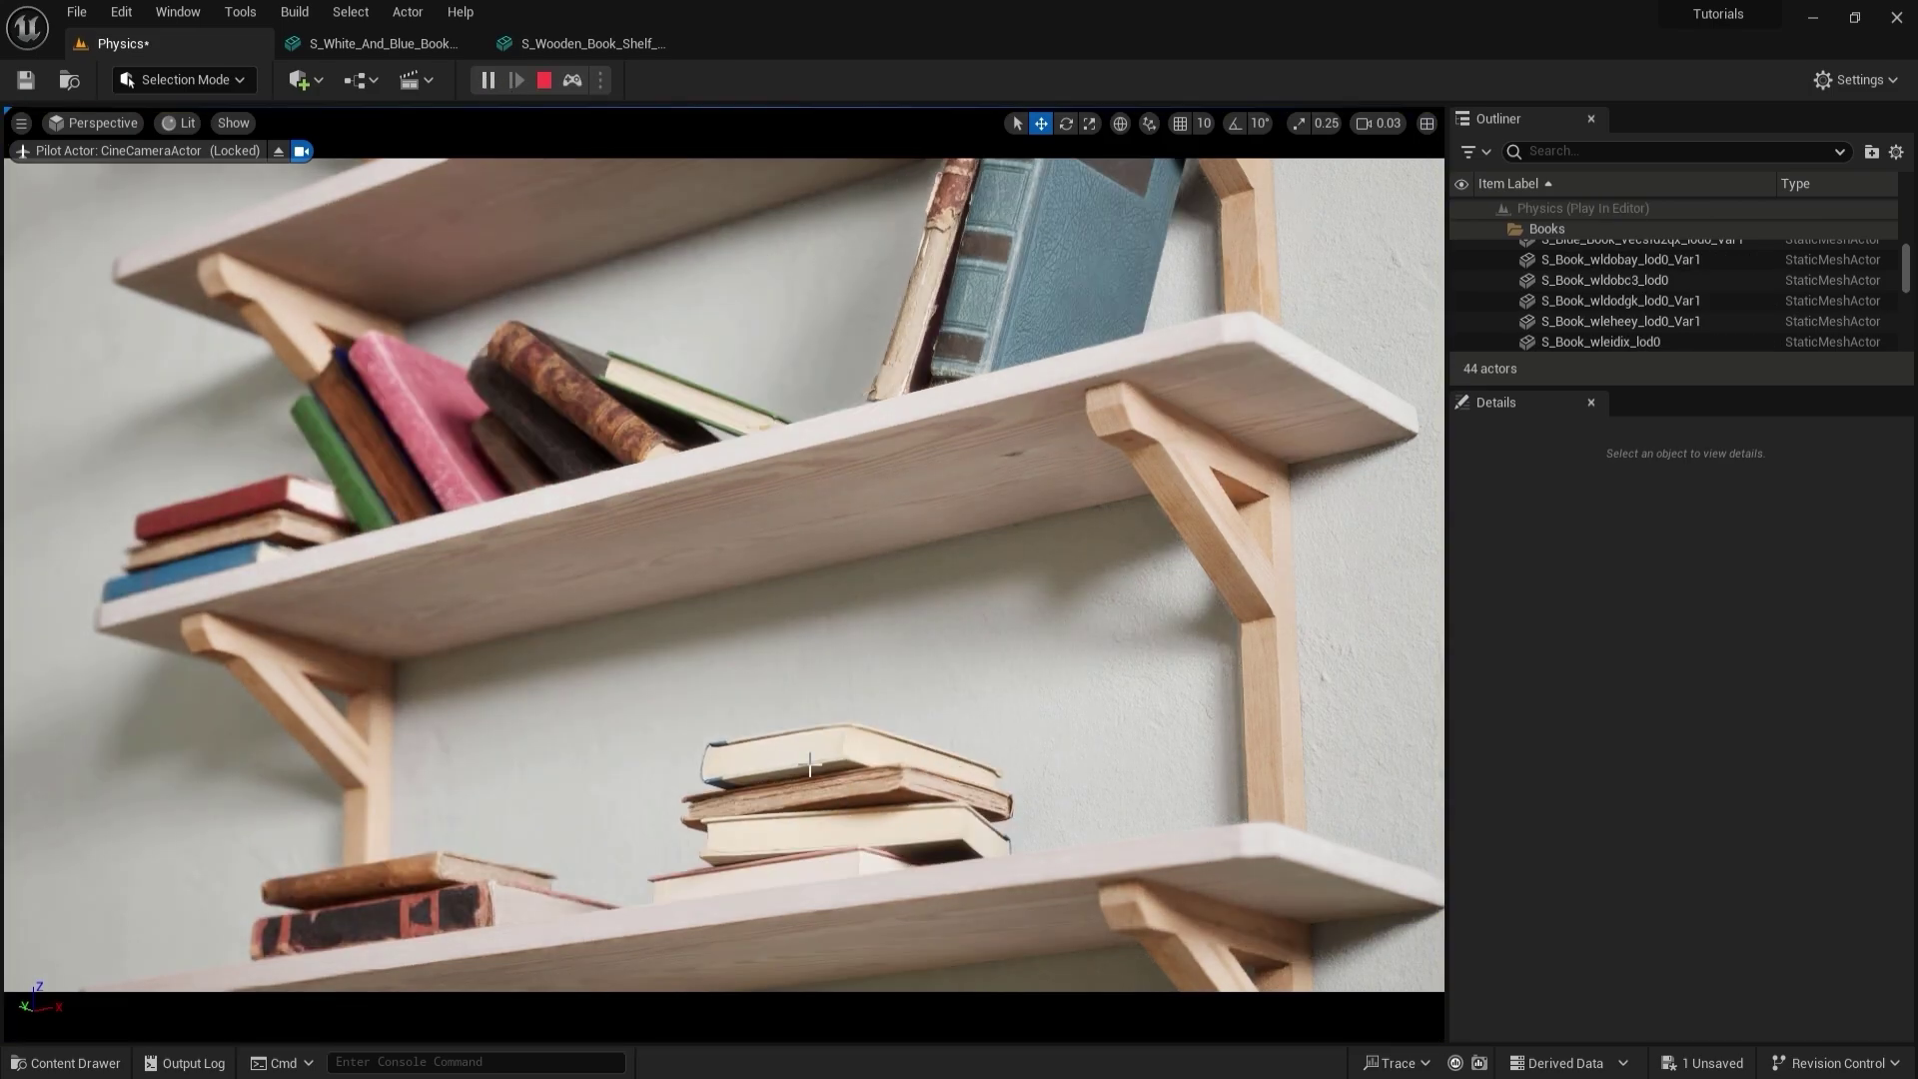
click(809, 765)
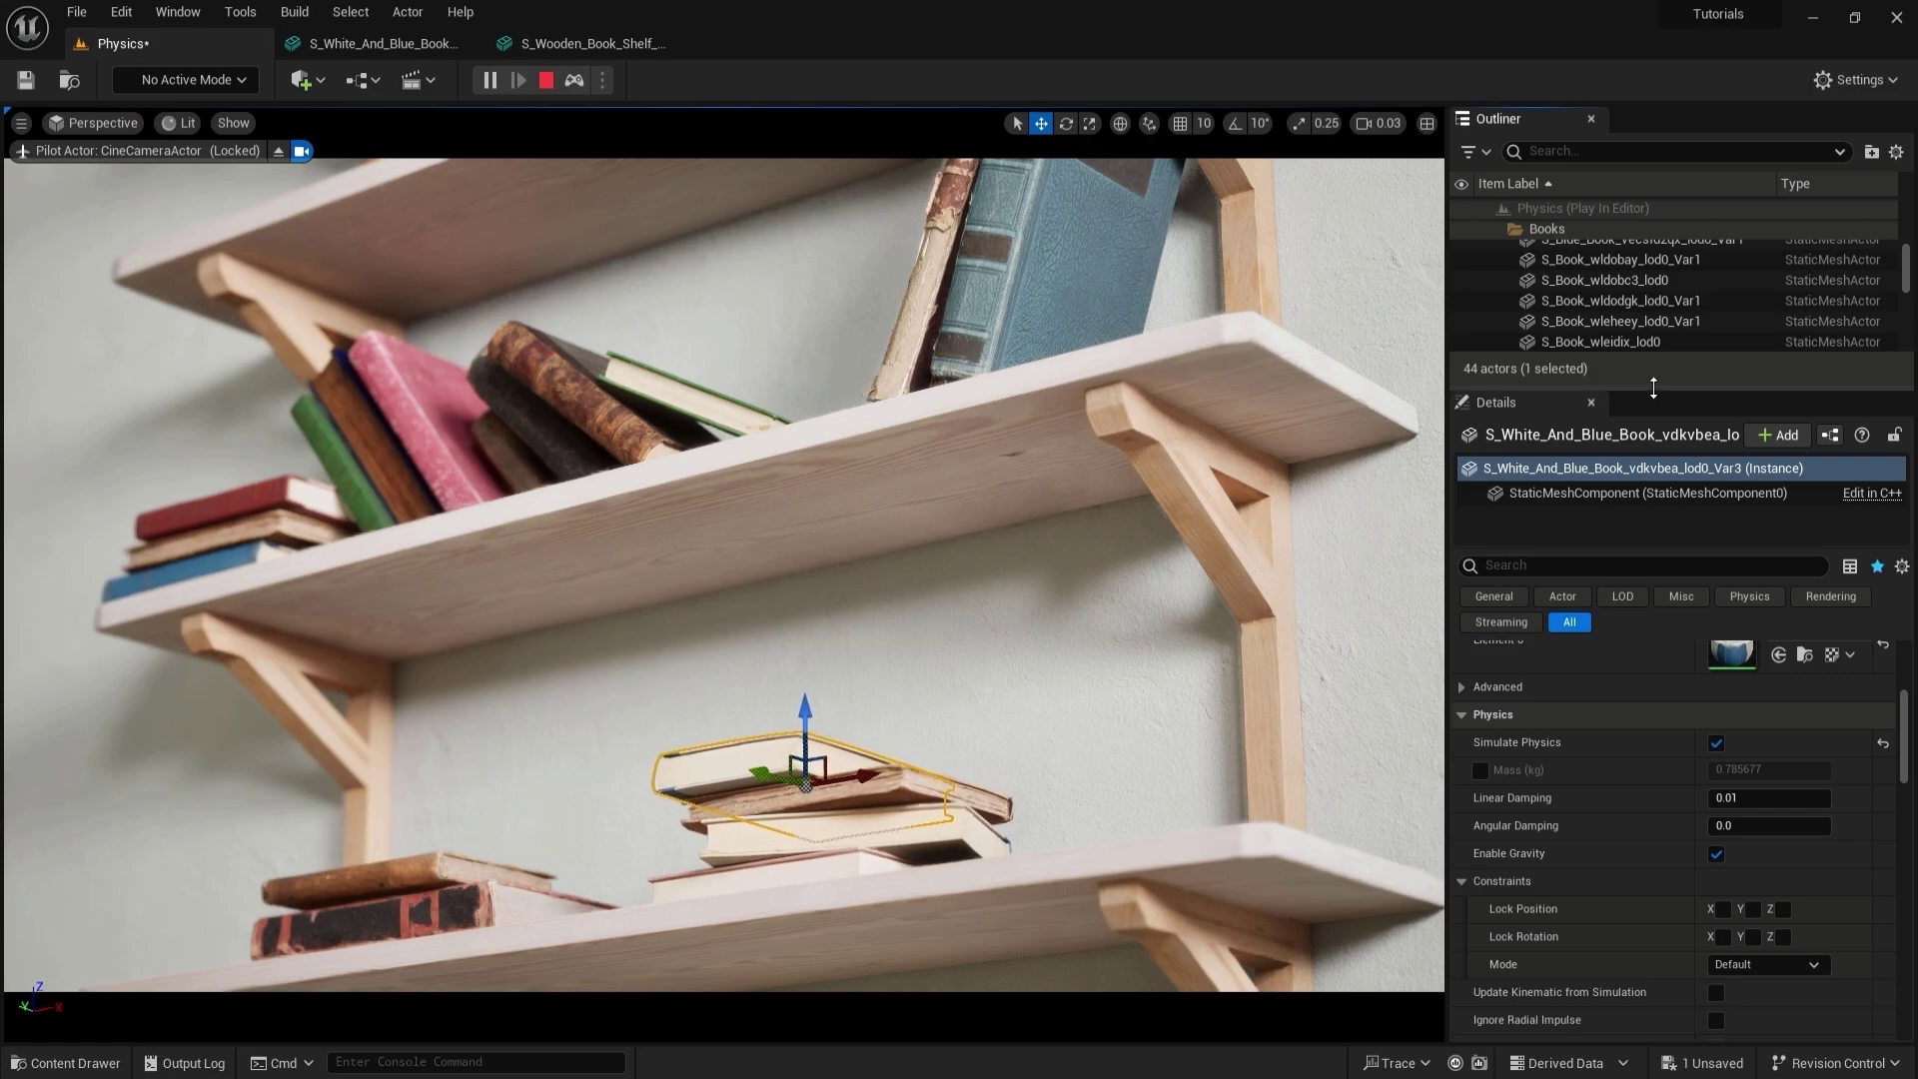
Step: Keep the simulated positions of all 18 books with K, then stop the simulation
drag(1644, 387, 1677, 690)
scroll(1645, 563, up, 2)
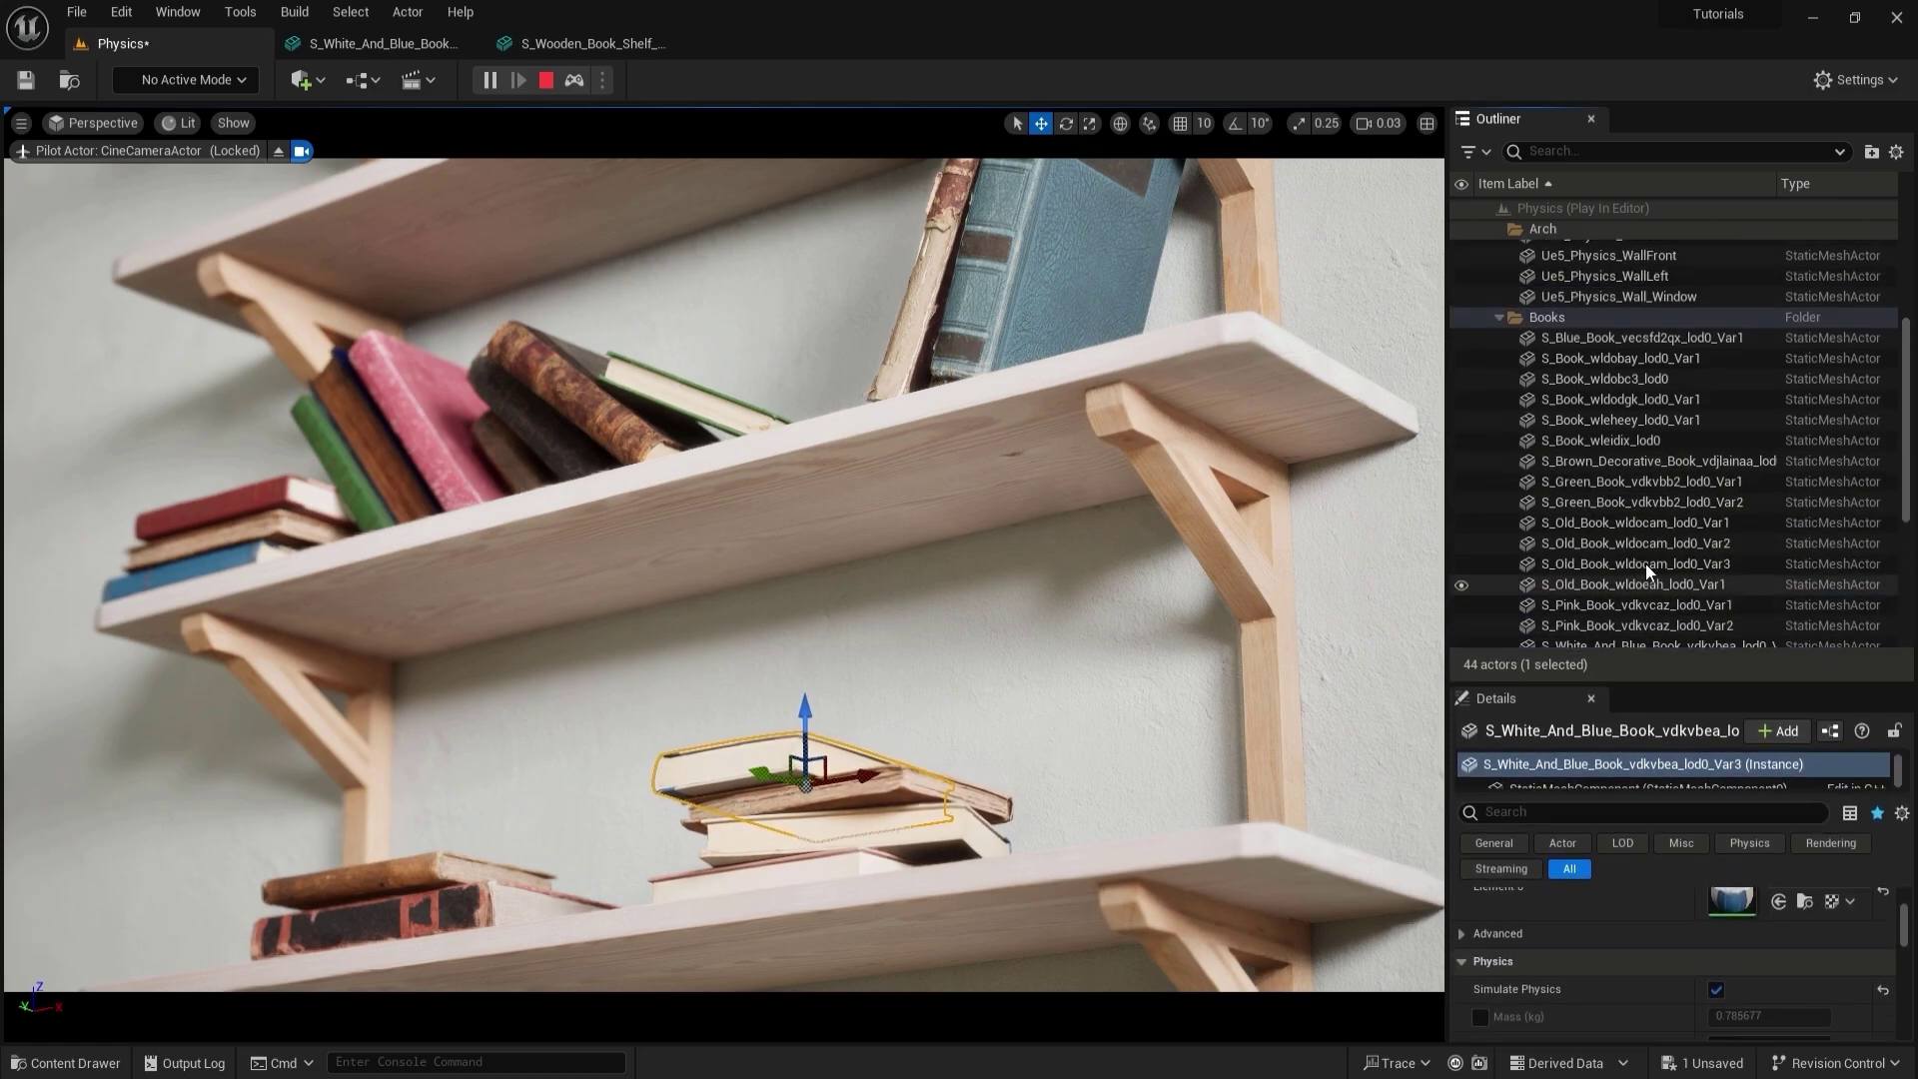
click(1626, 334)
scroll(1638, 401, down, 1)
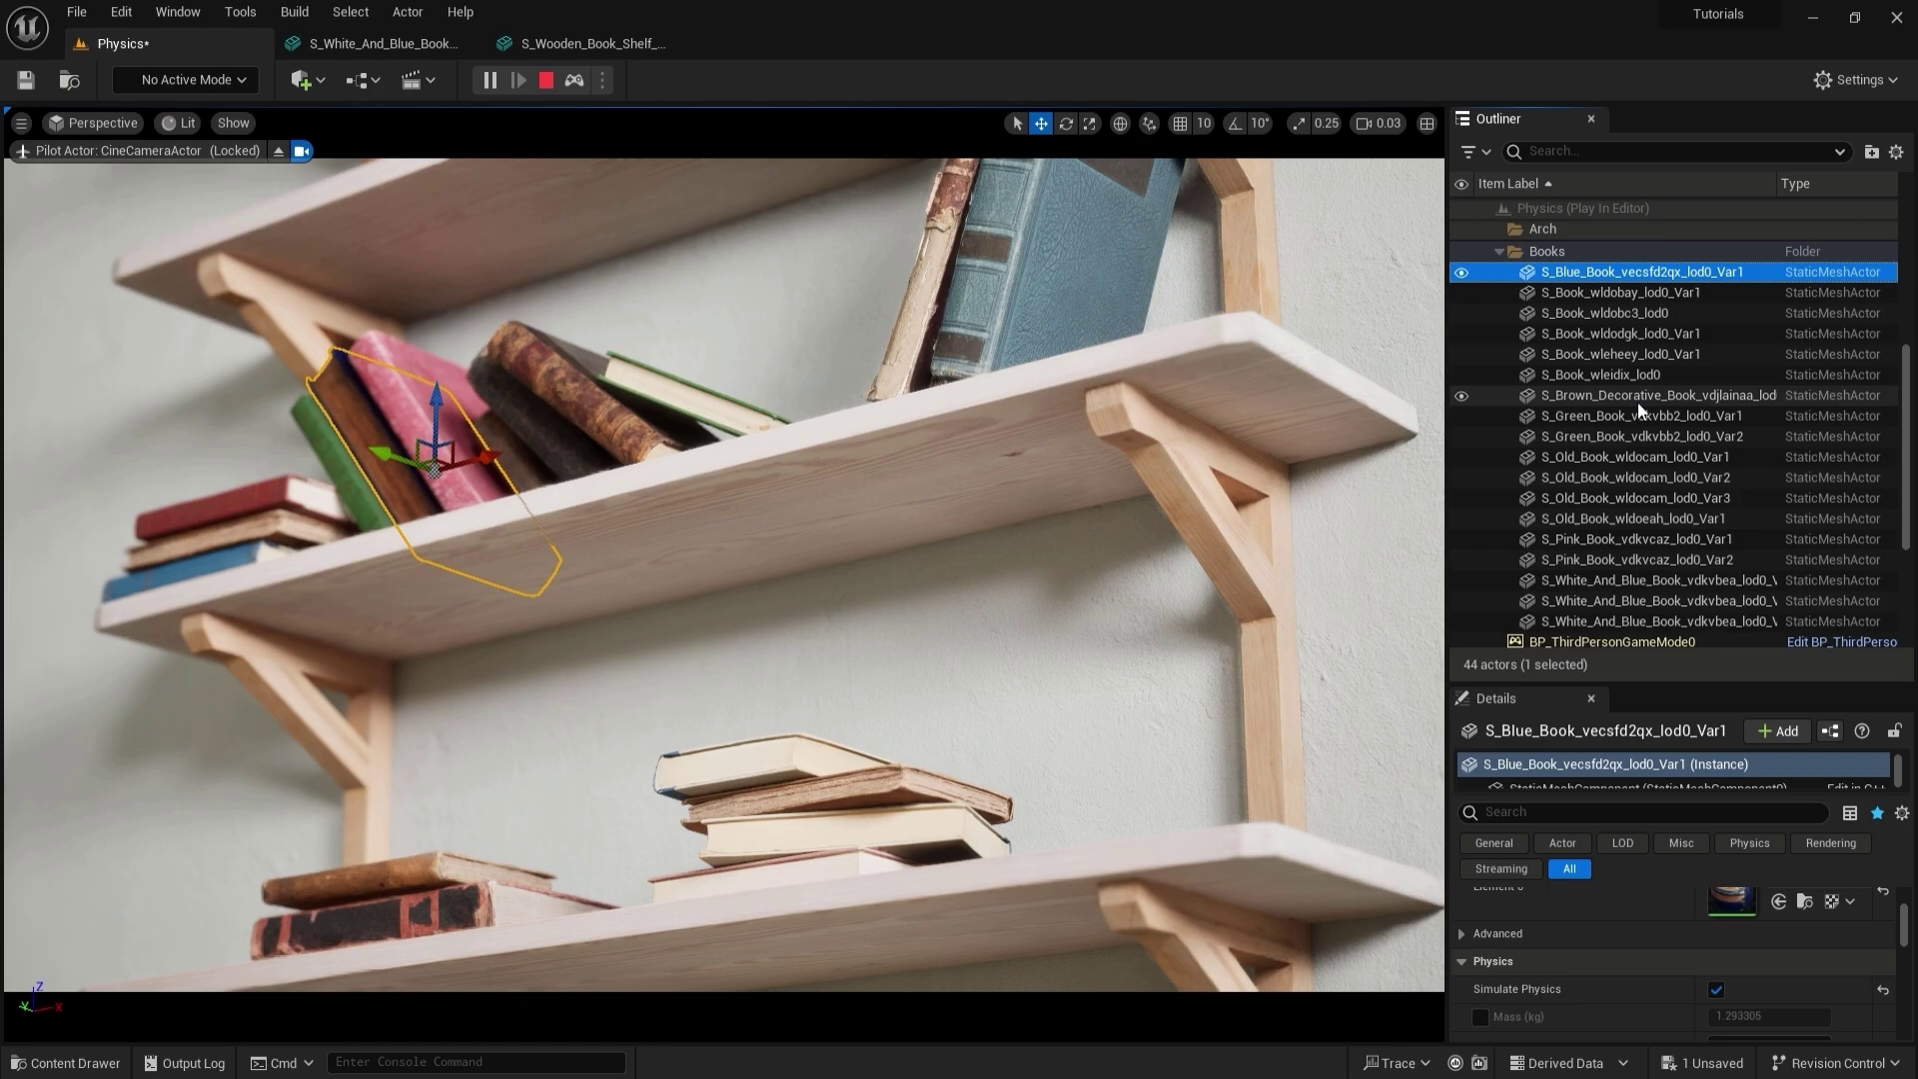
shift+click(1622, 622)
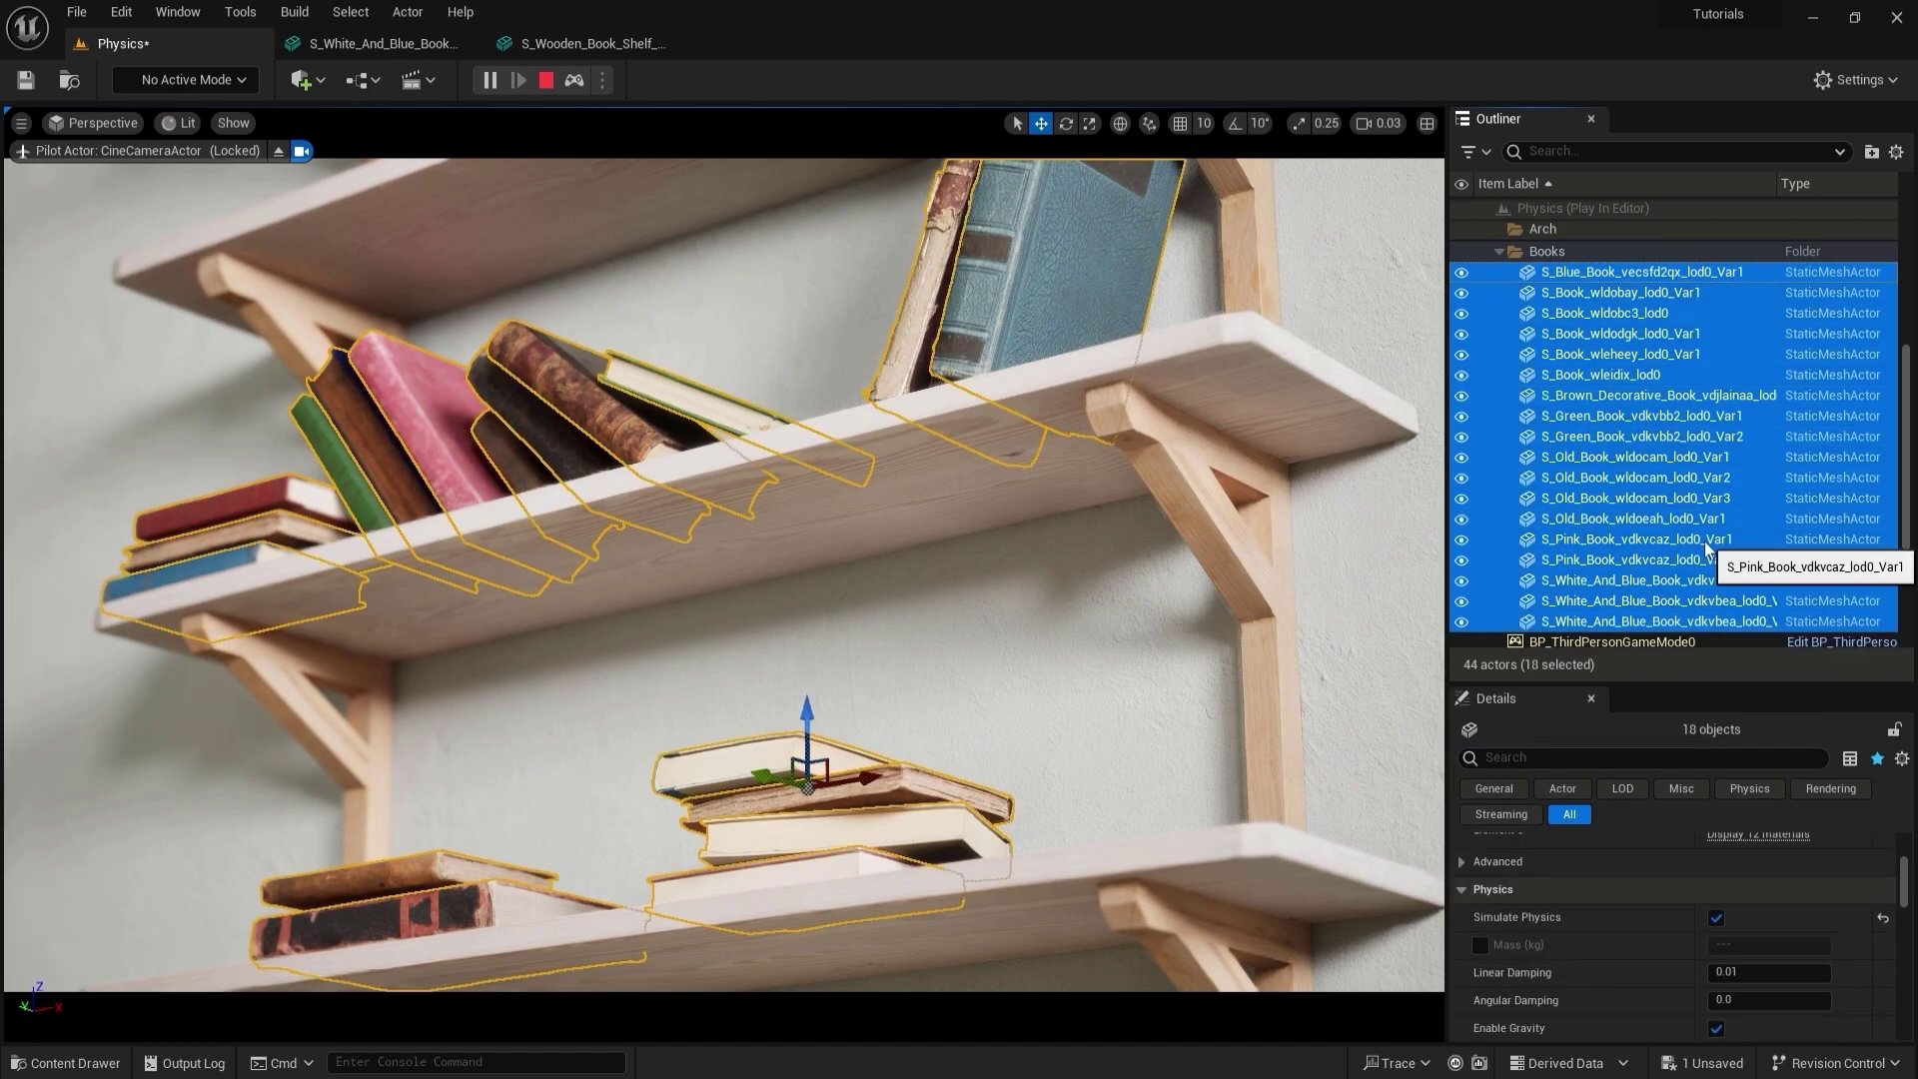
key(k)
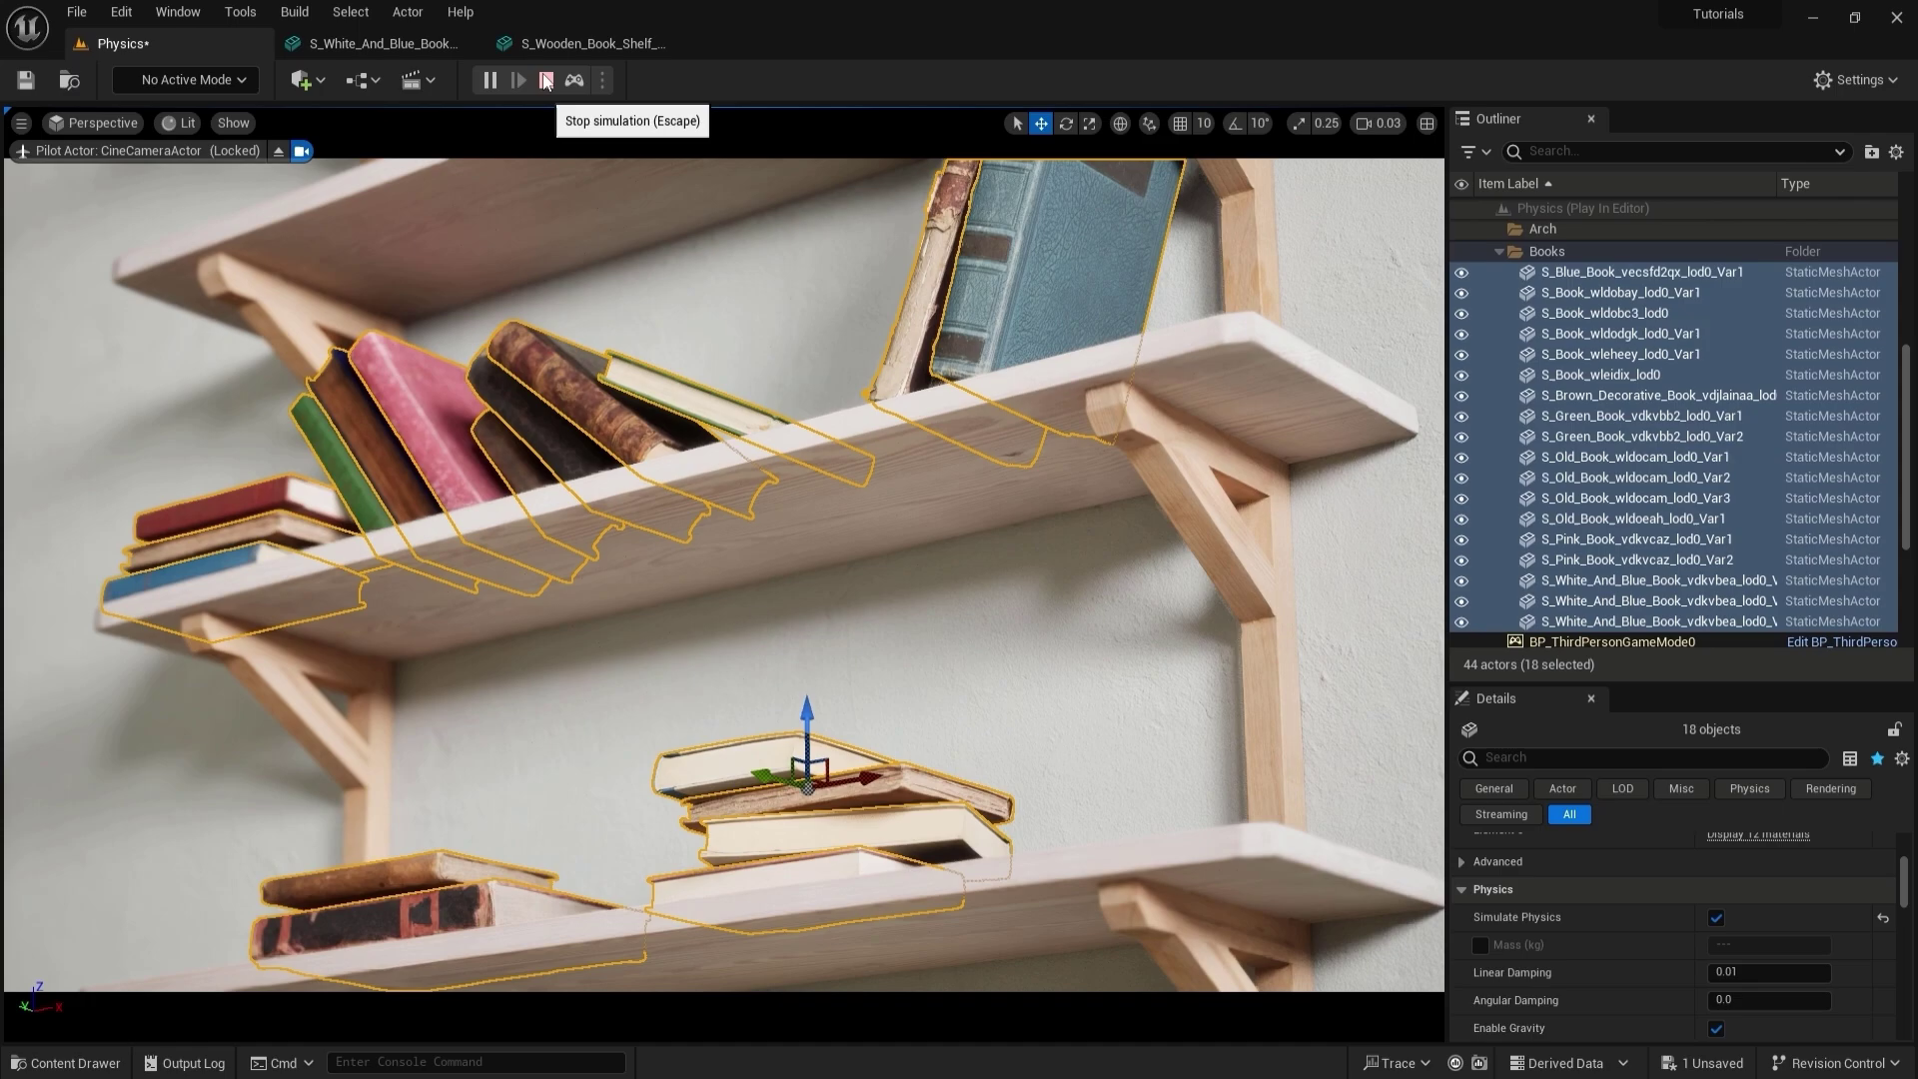
click(546, 80)
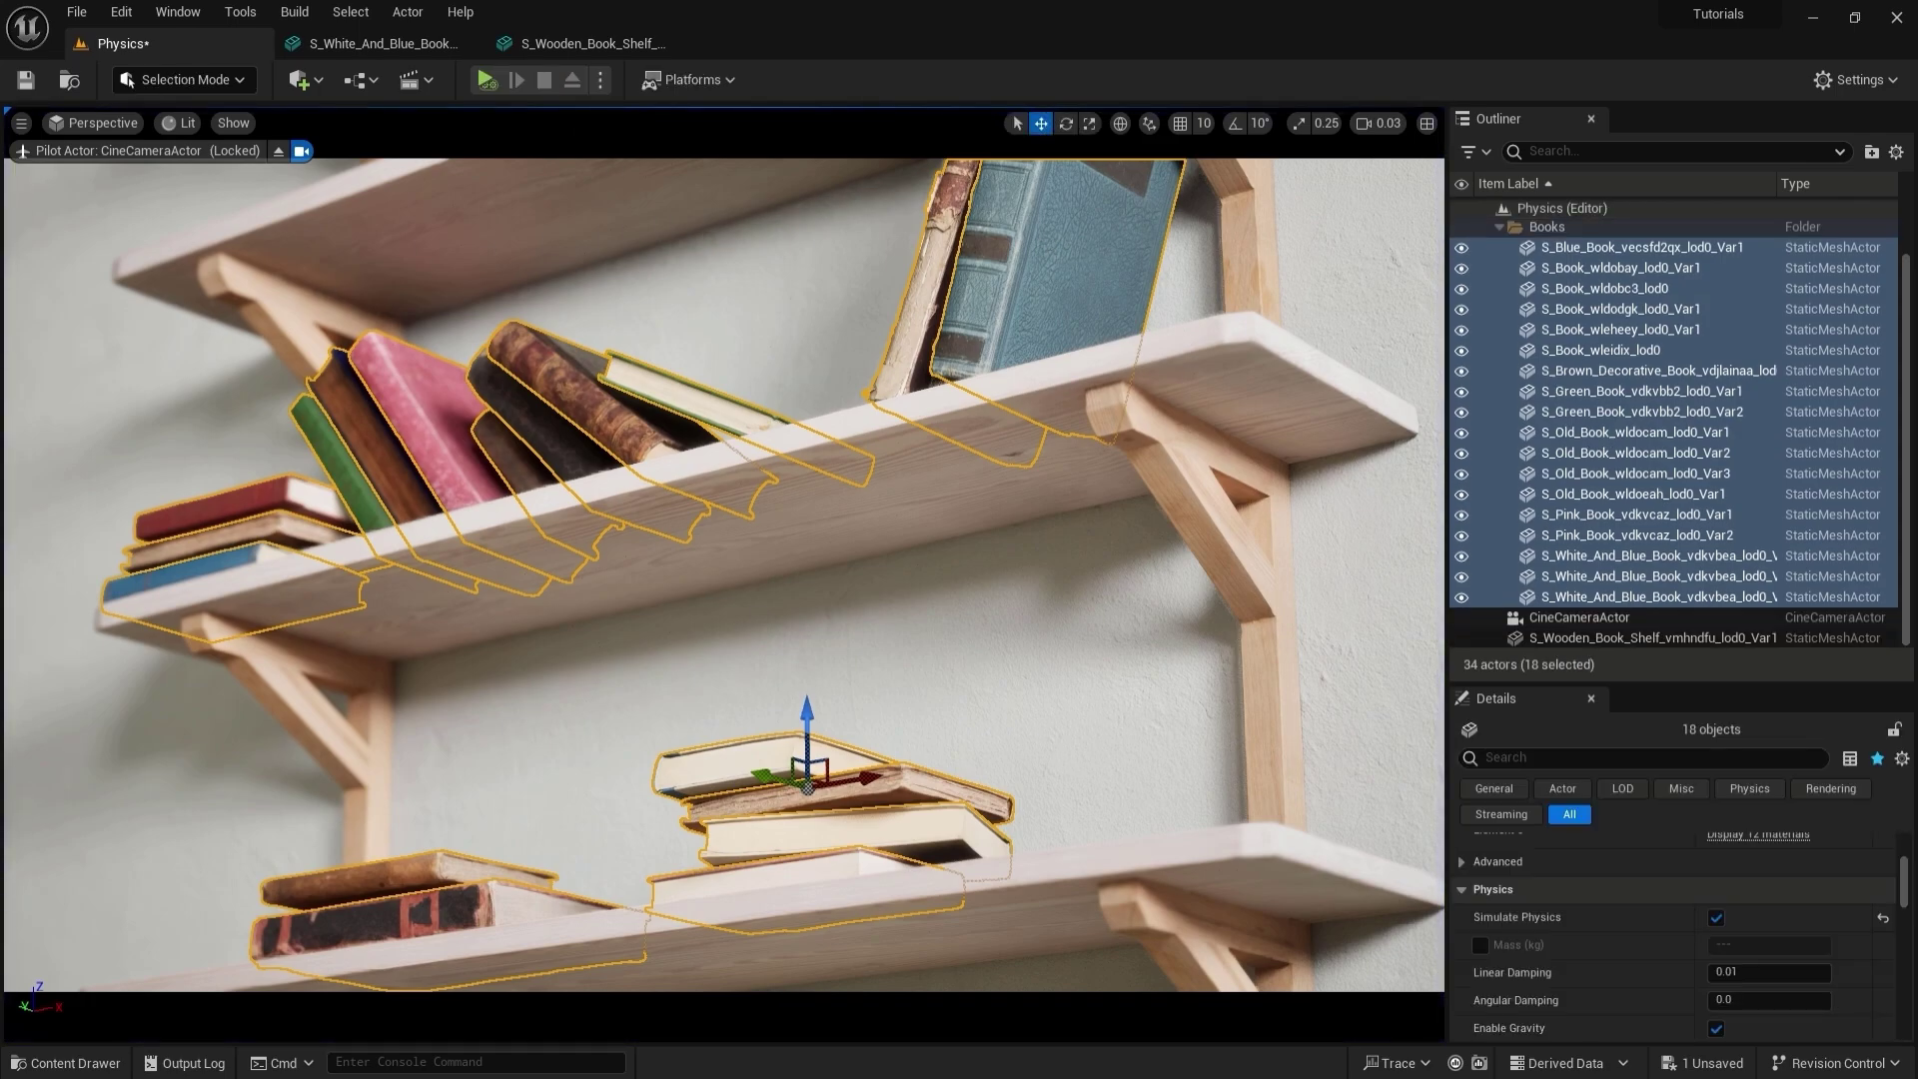
Step: Click empty viewport space to deselect the books resting on the shelves
click(576, 750)
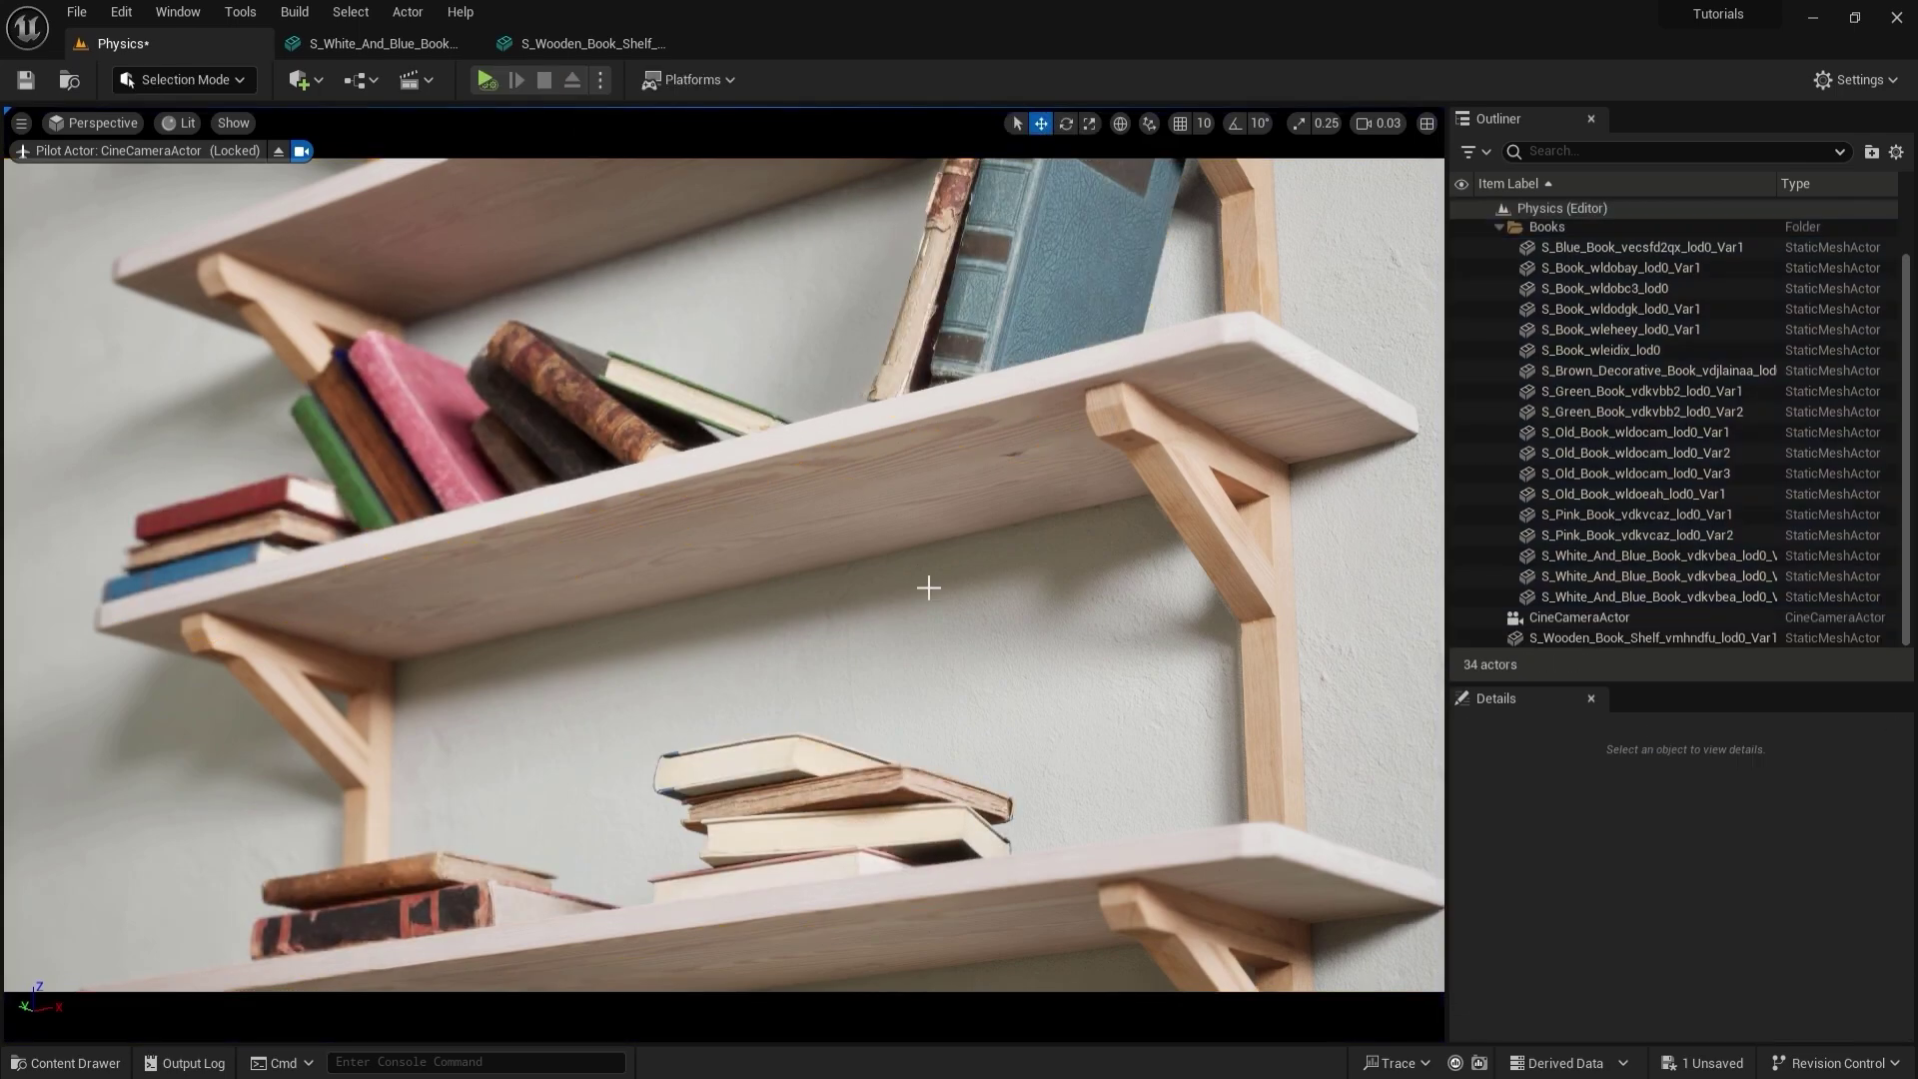